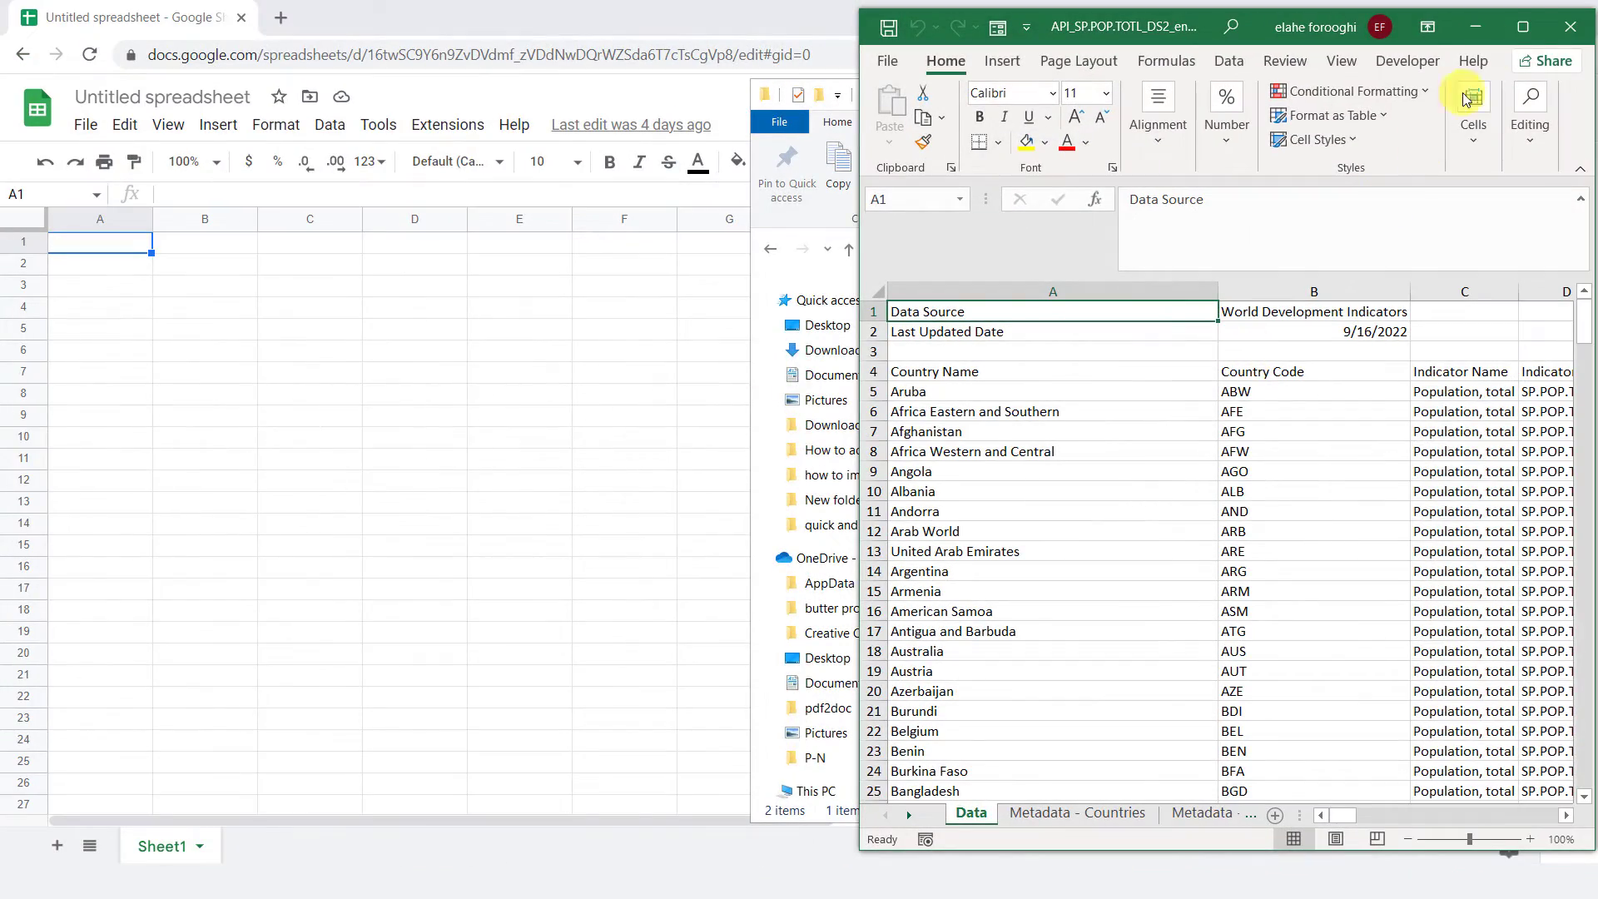
# Maximize the Excel workbook, check its Metadata - Countries and Metadata - Indicators sheets, then close Excel
pyautogui.click(1524, 27)
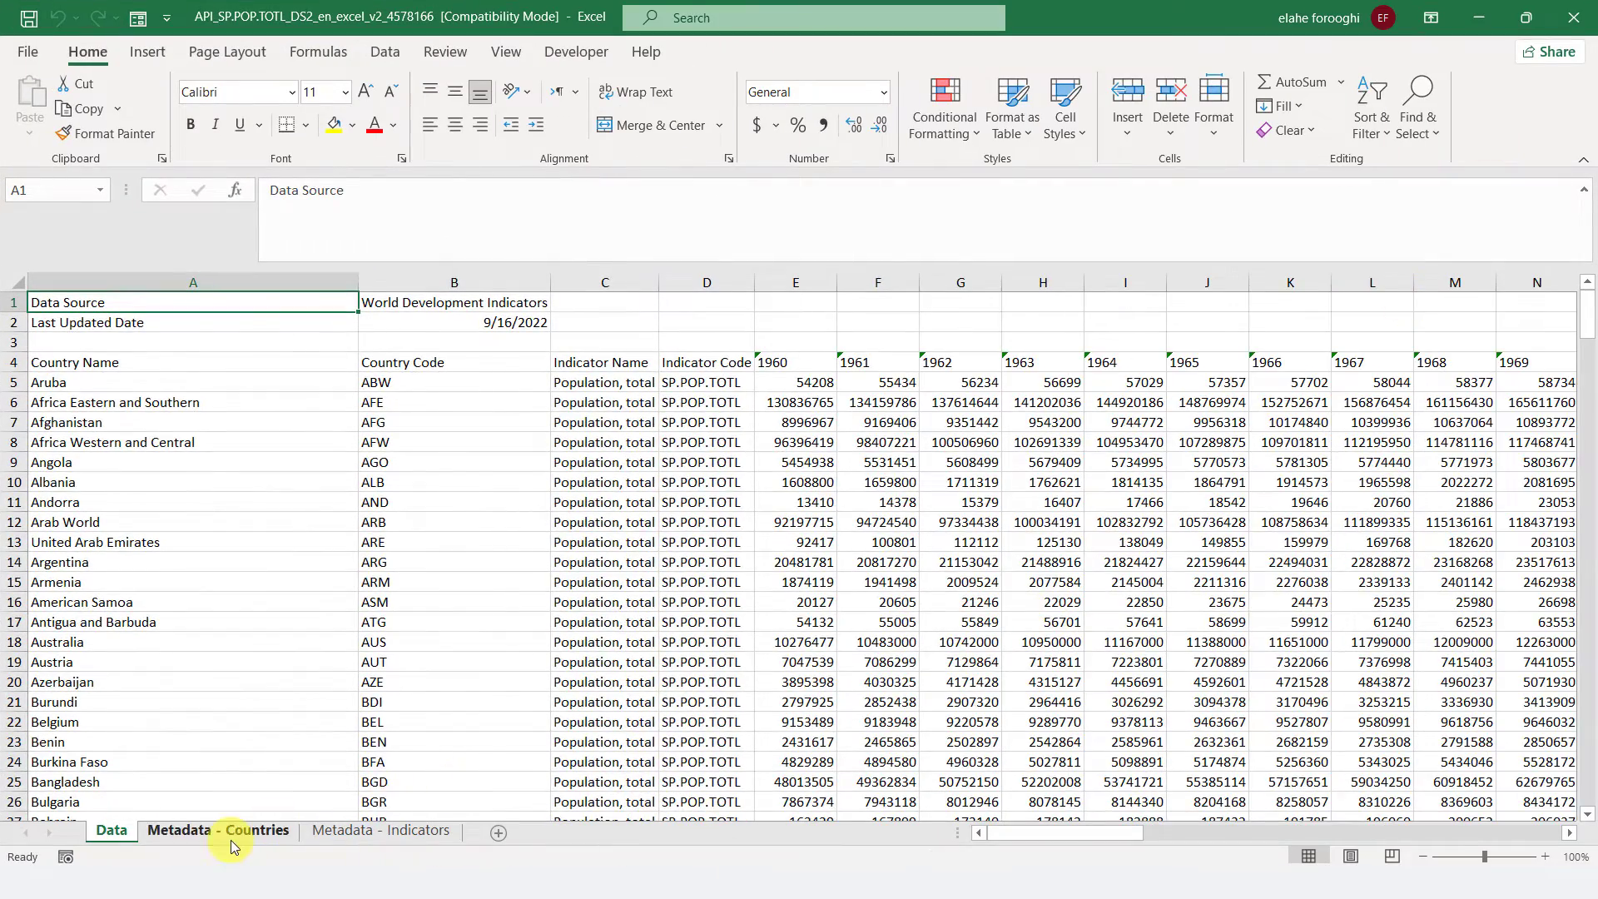
pyautogui.click(230, 842)
pyautogui.click(354, 843)
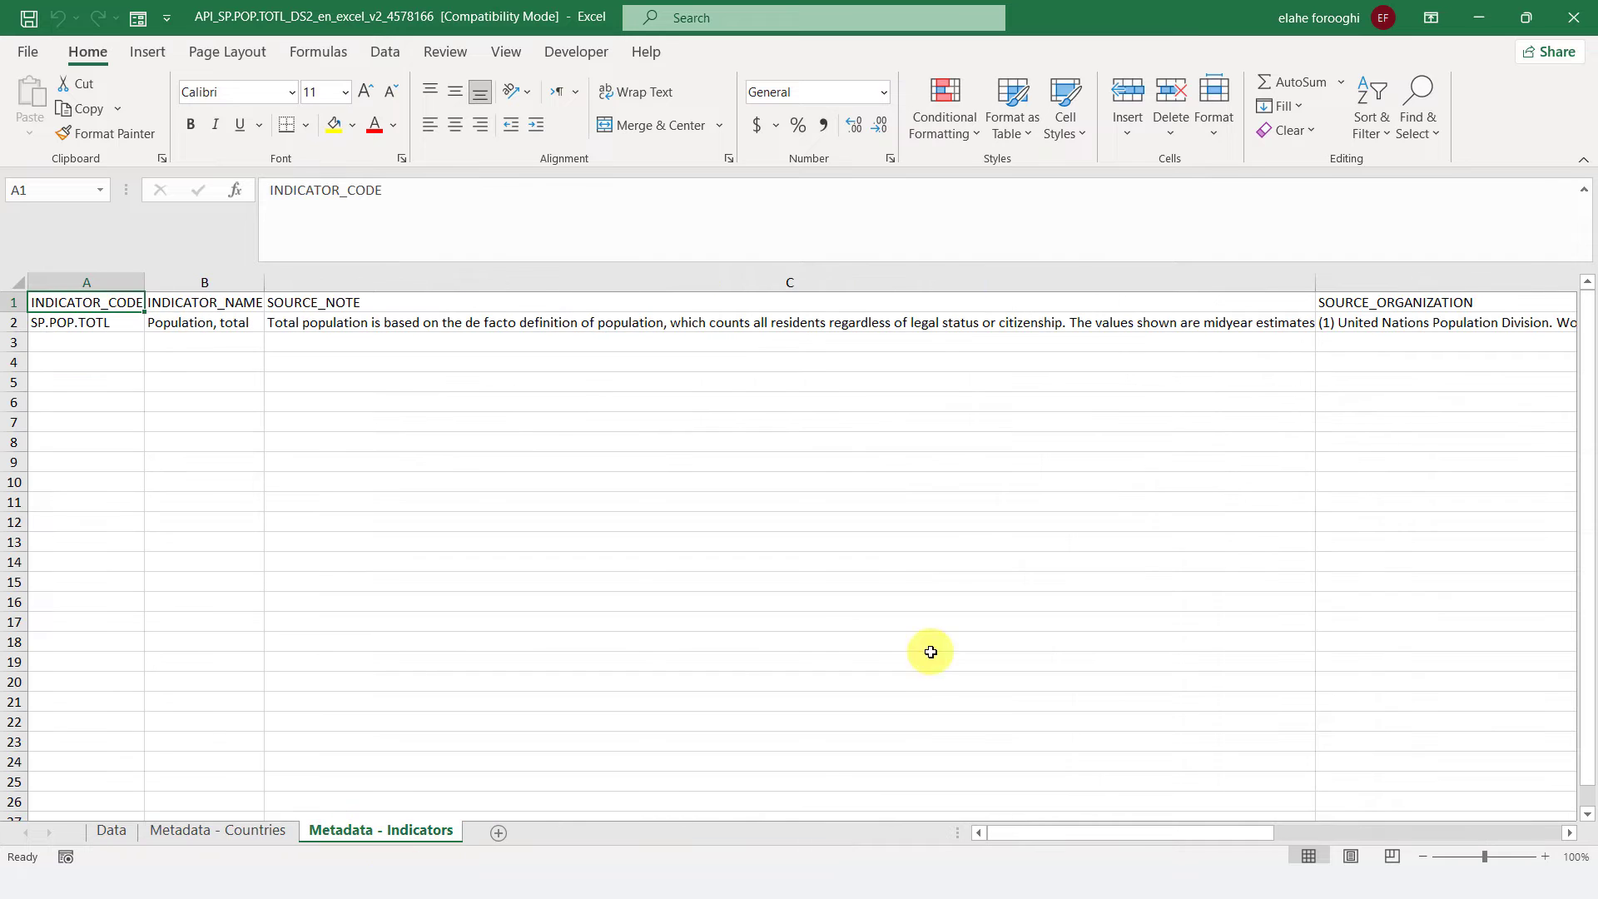
pyautogui.click(1590, 19)
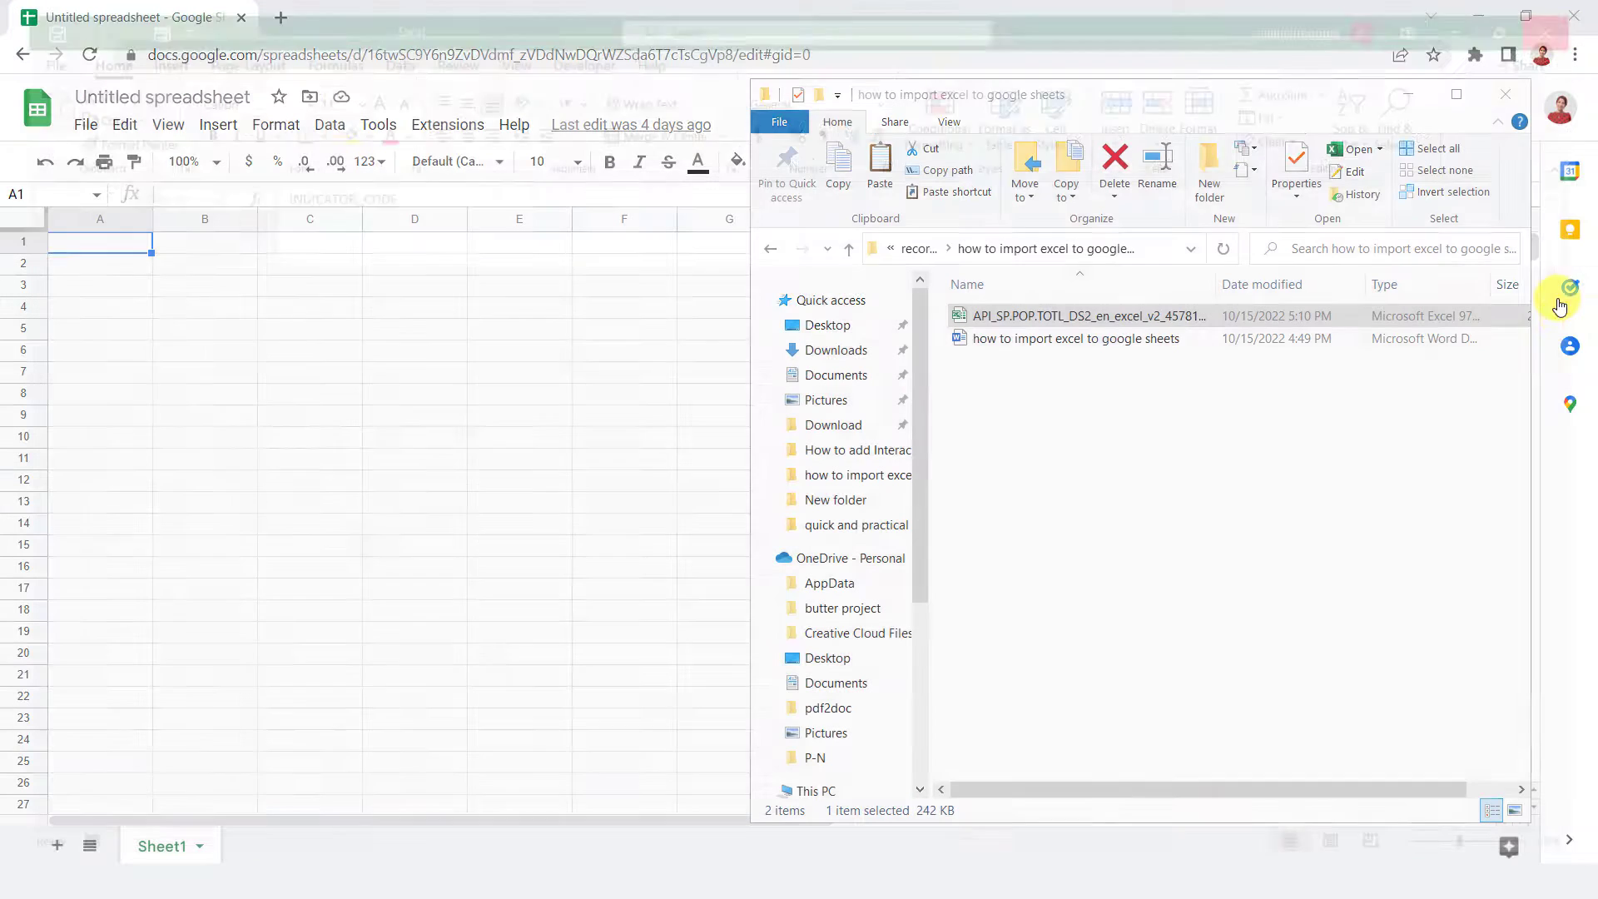
# Open File > Import in the blank sheet, browse Shared with me and Recent, then switch to Upload
pyautogui.click(1407, 95)
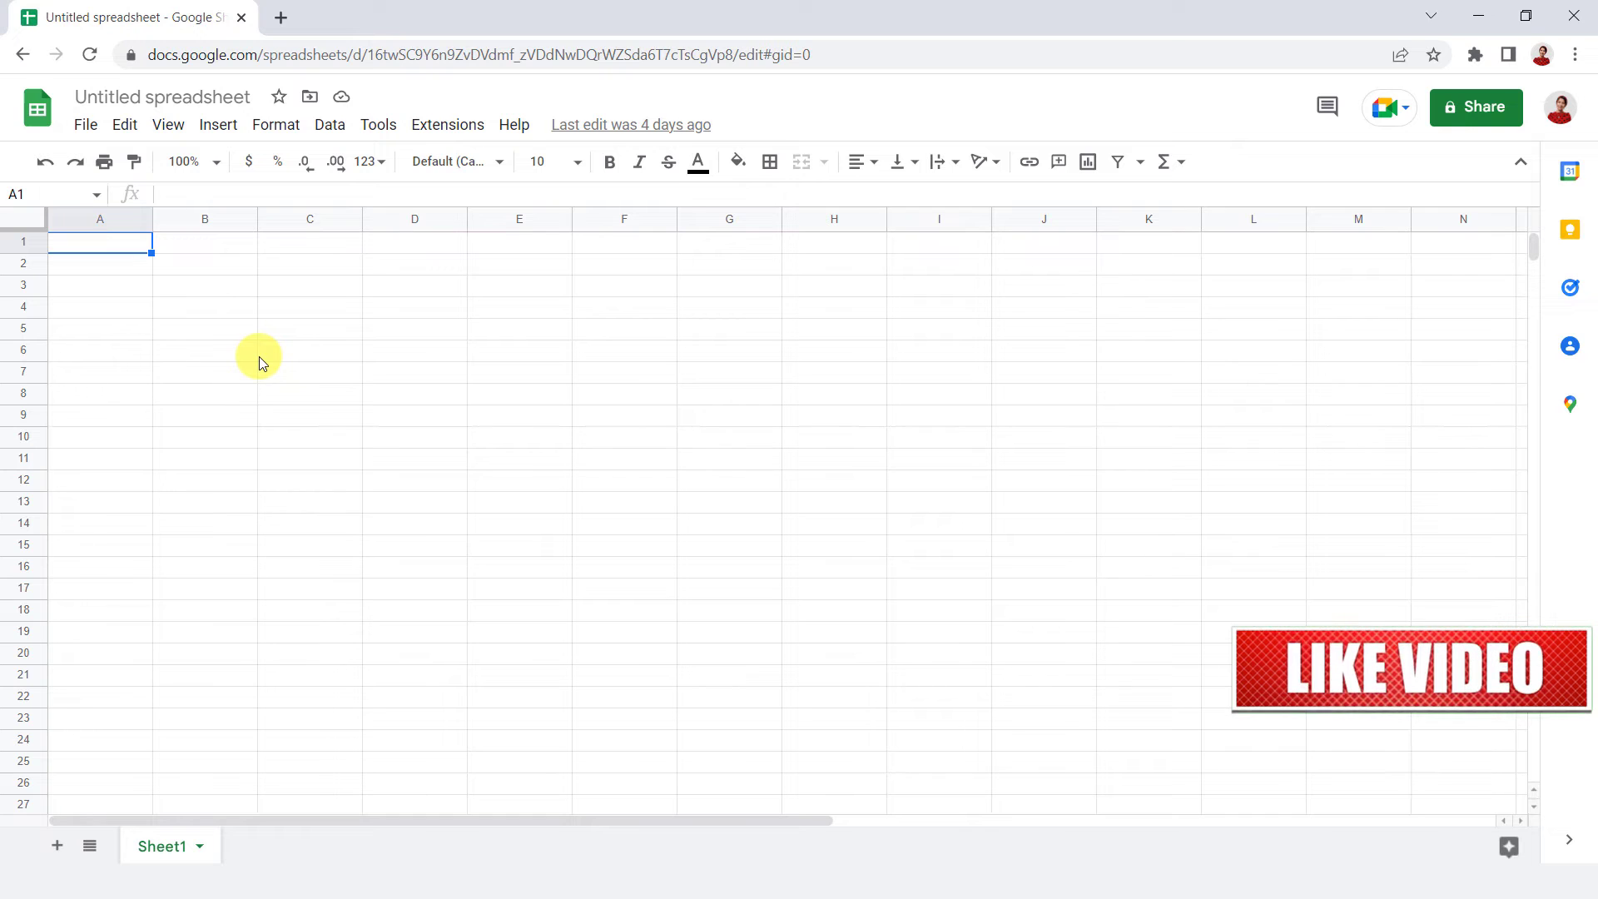
pyautogui.click(83, 126)
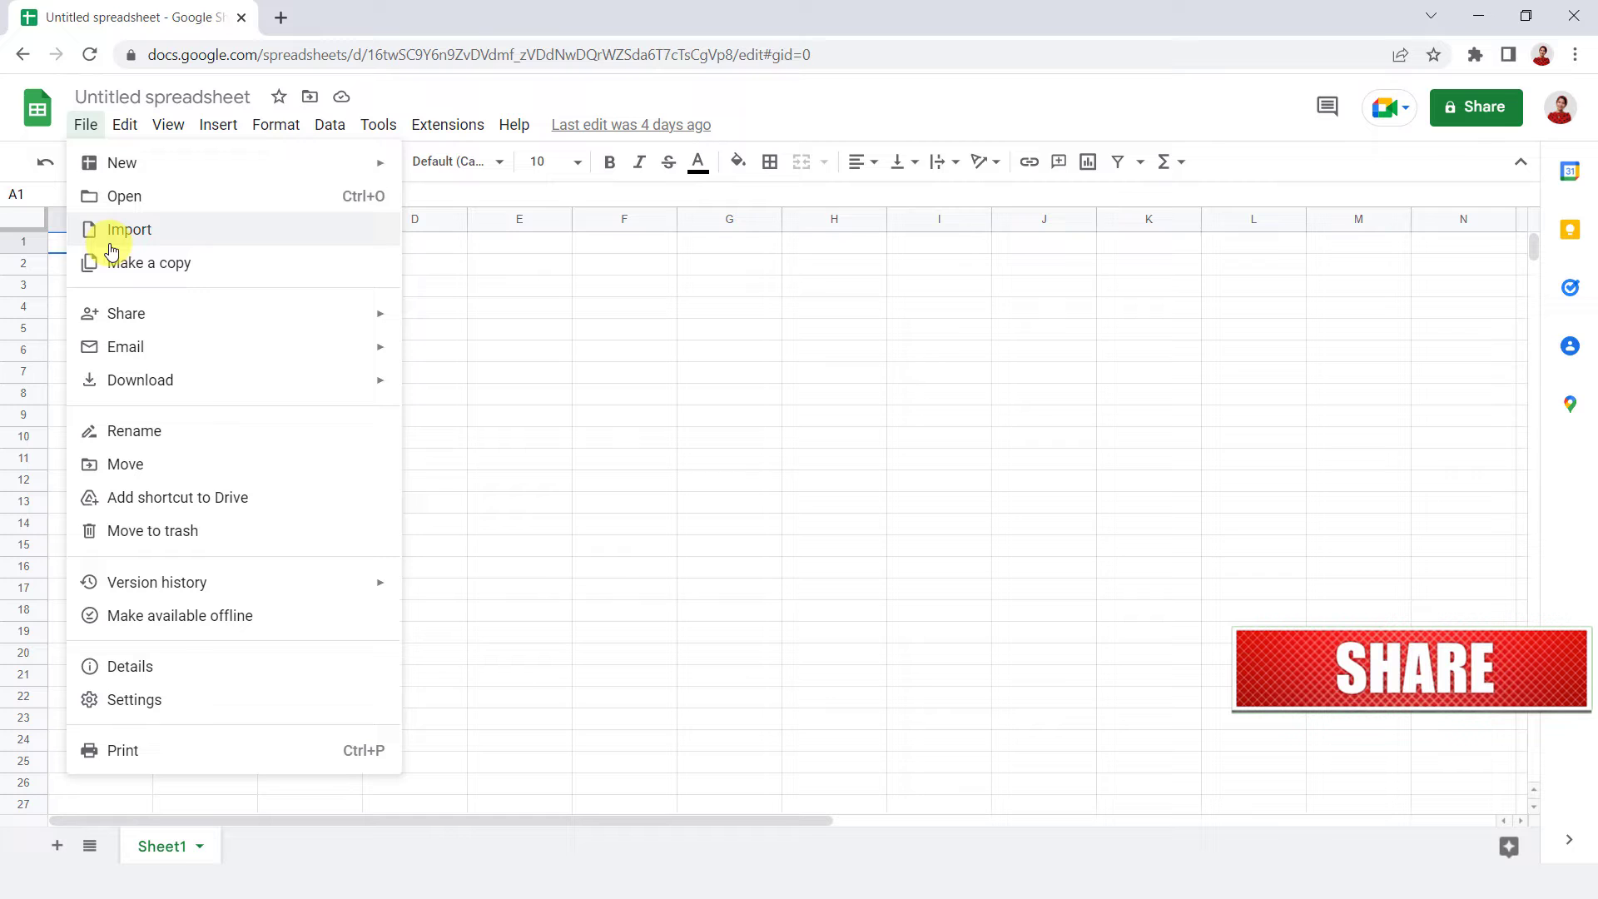
pyautogui.click(170, 244)
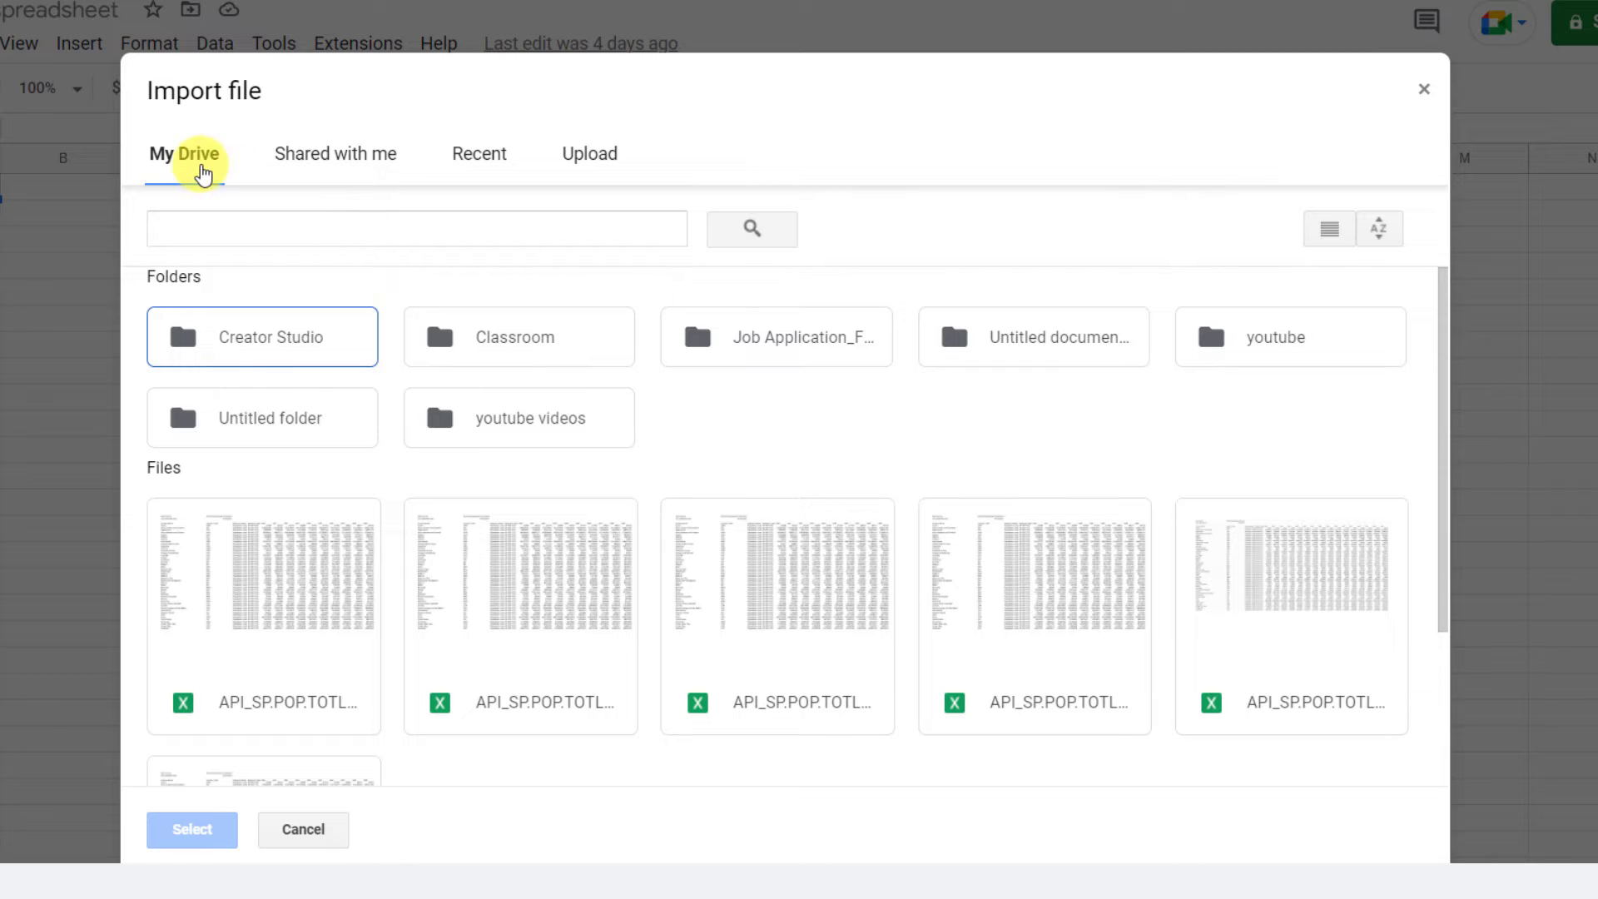
pyautogui.click(307, 154)
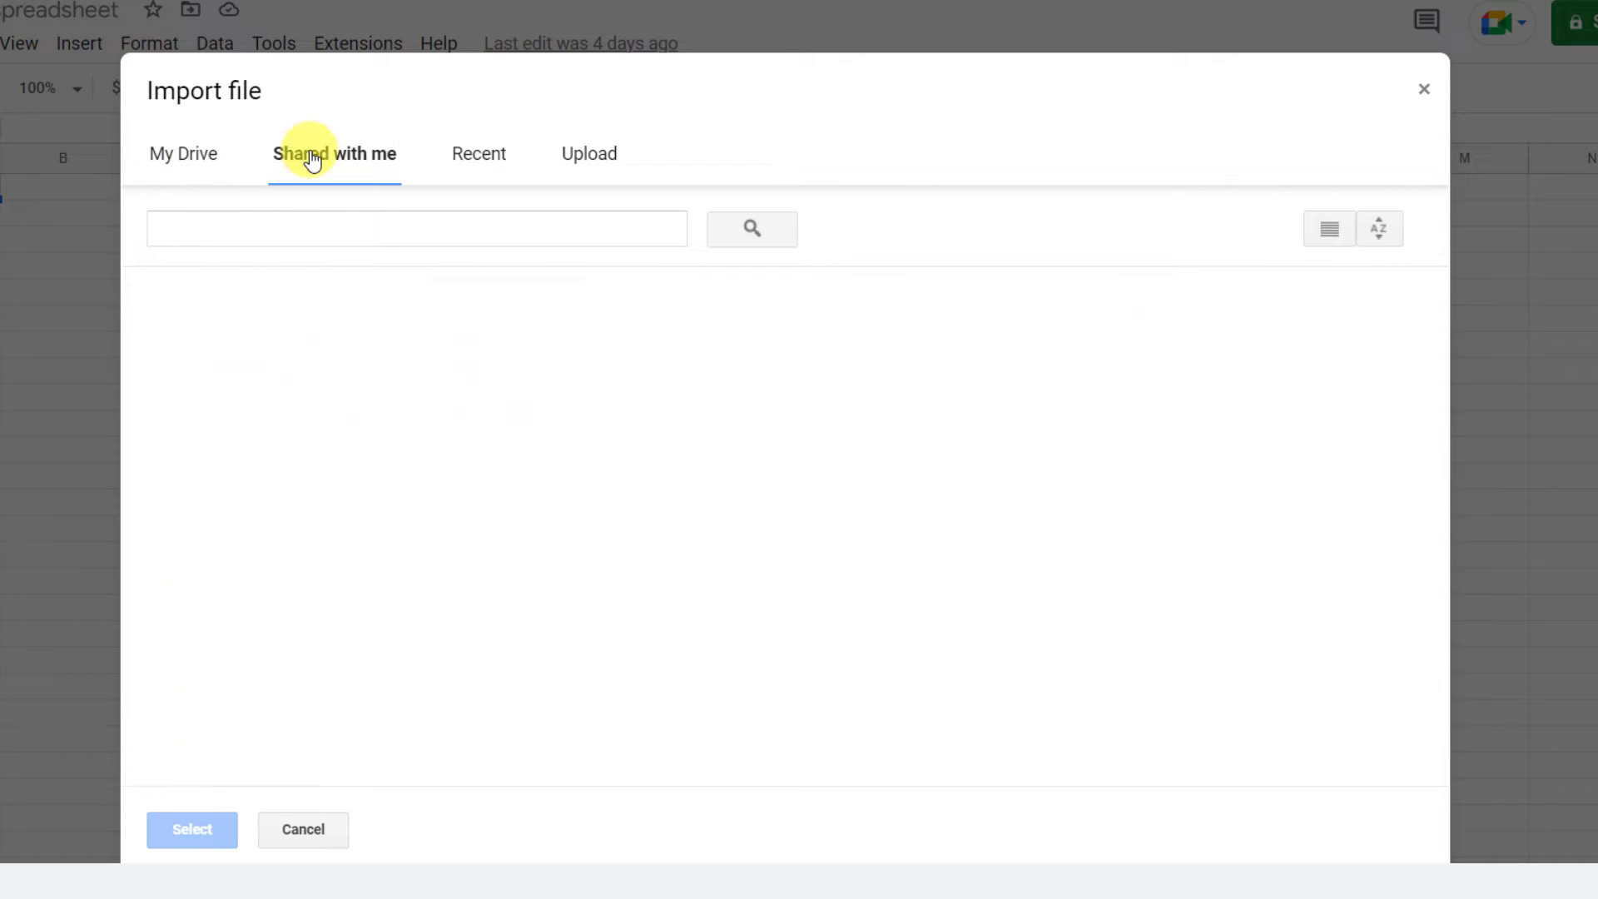
pyautogui.click(472, 155)
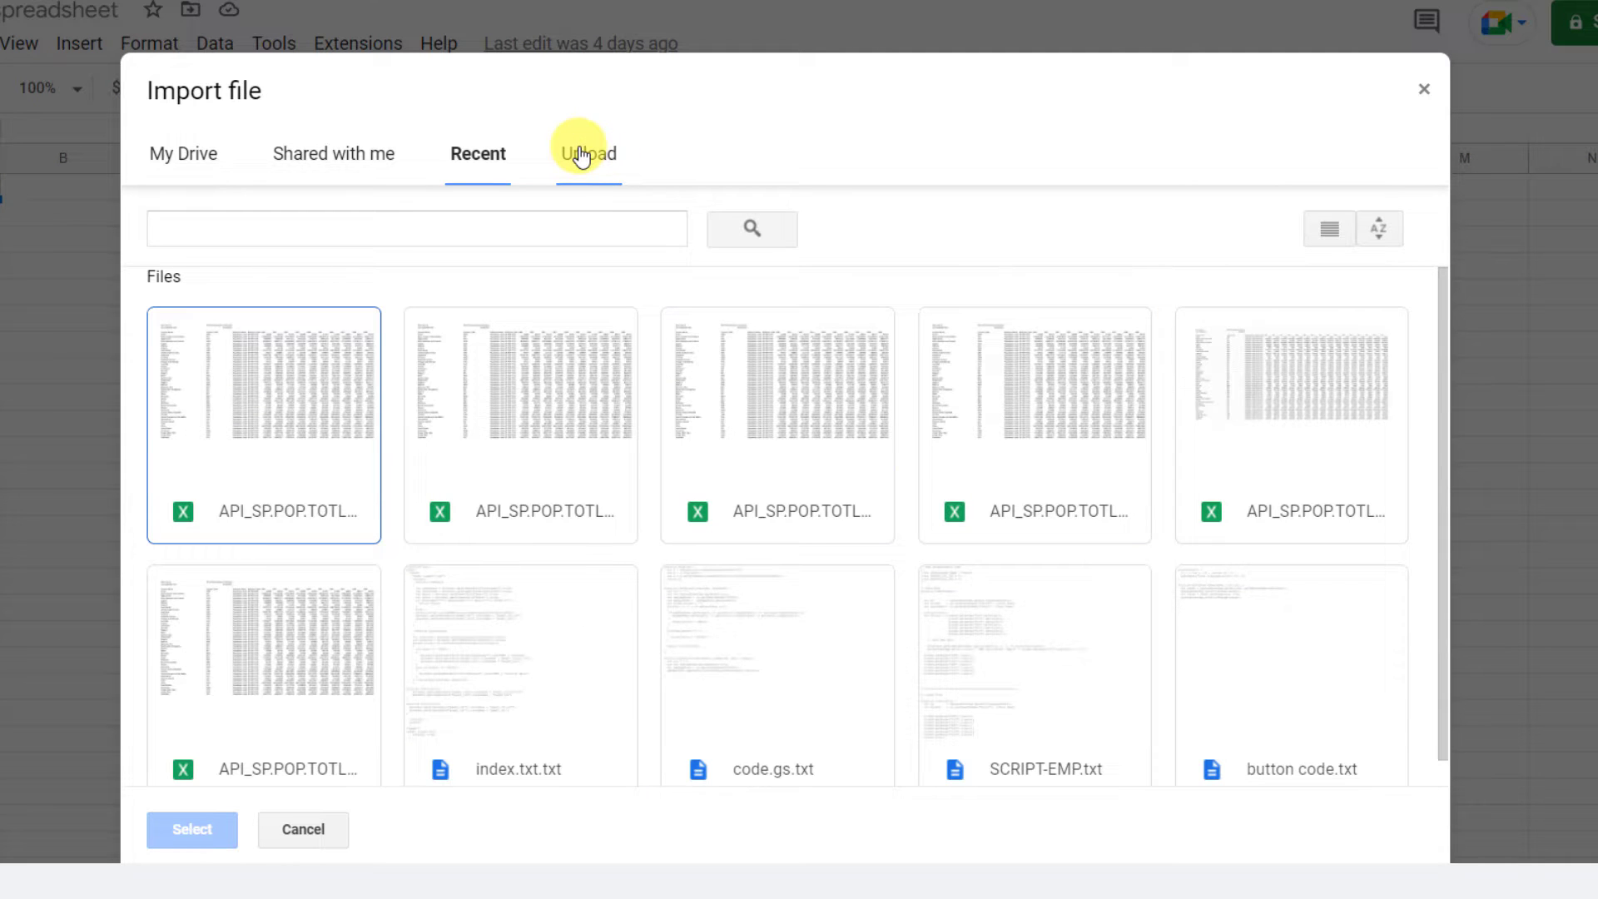
pyautogui.click(581, 155)
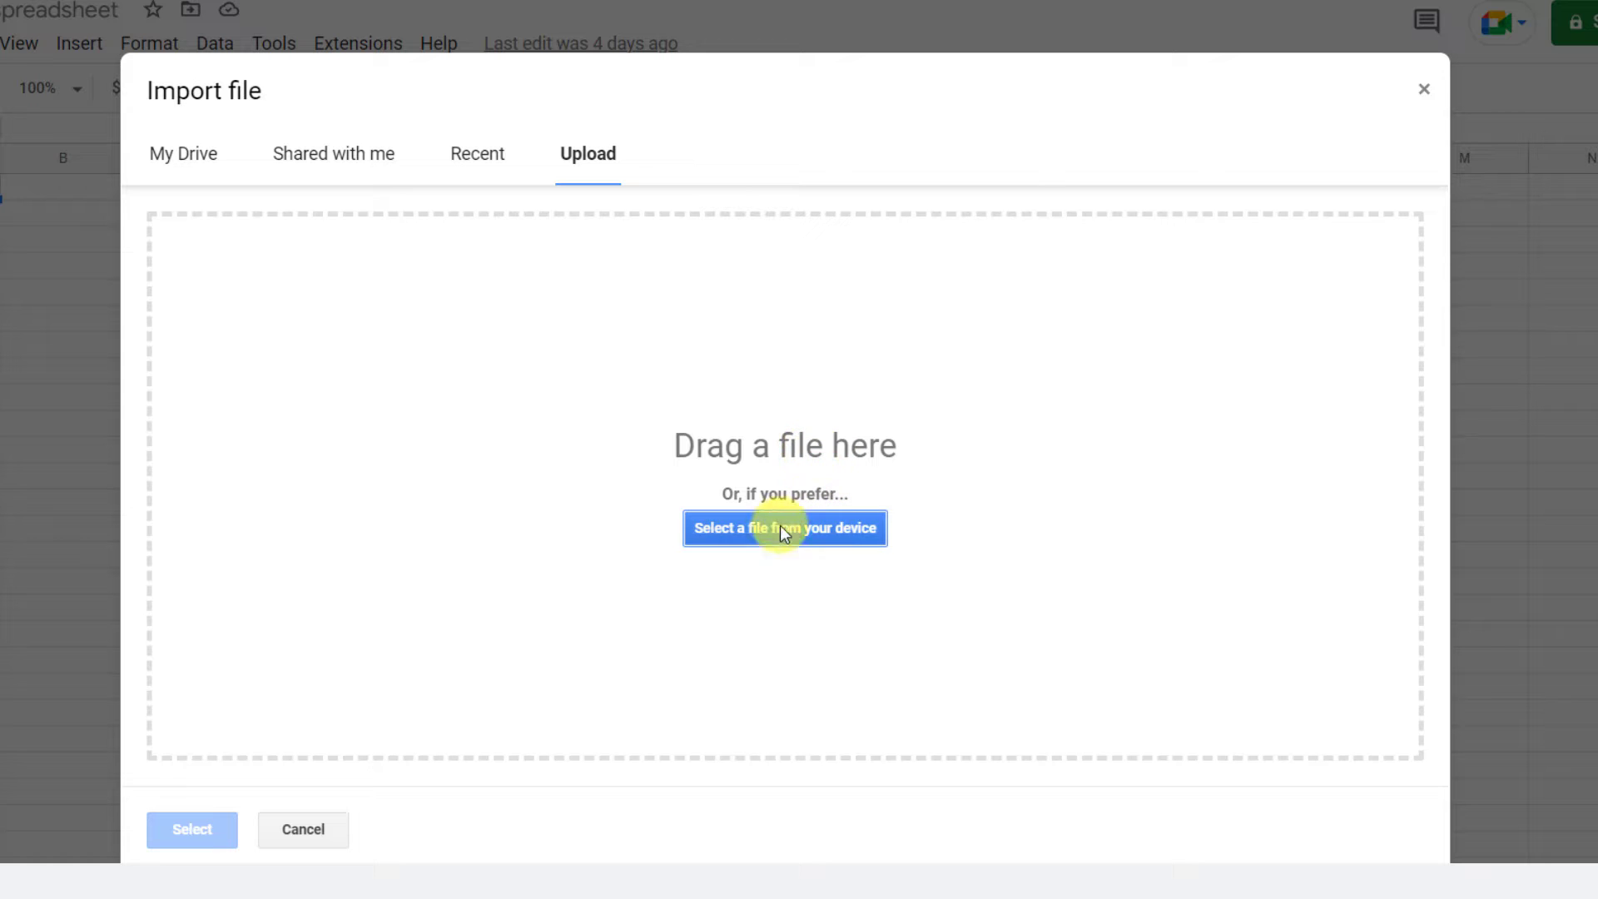
# Upload API_SP.POP.TOTL_DS2_en_excel_v2_4578166.xls and import it with location Create new spreadsheet
pyautogui.click(844, 531)
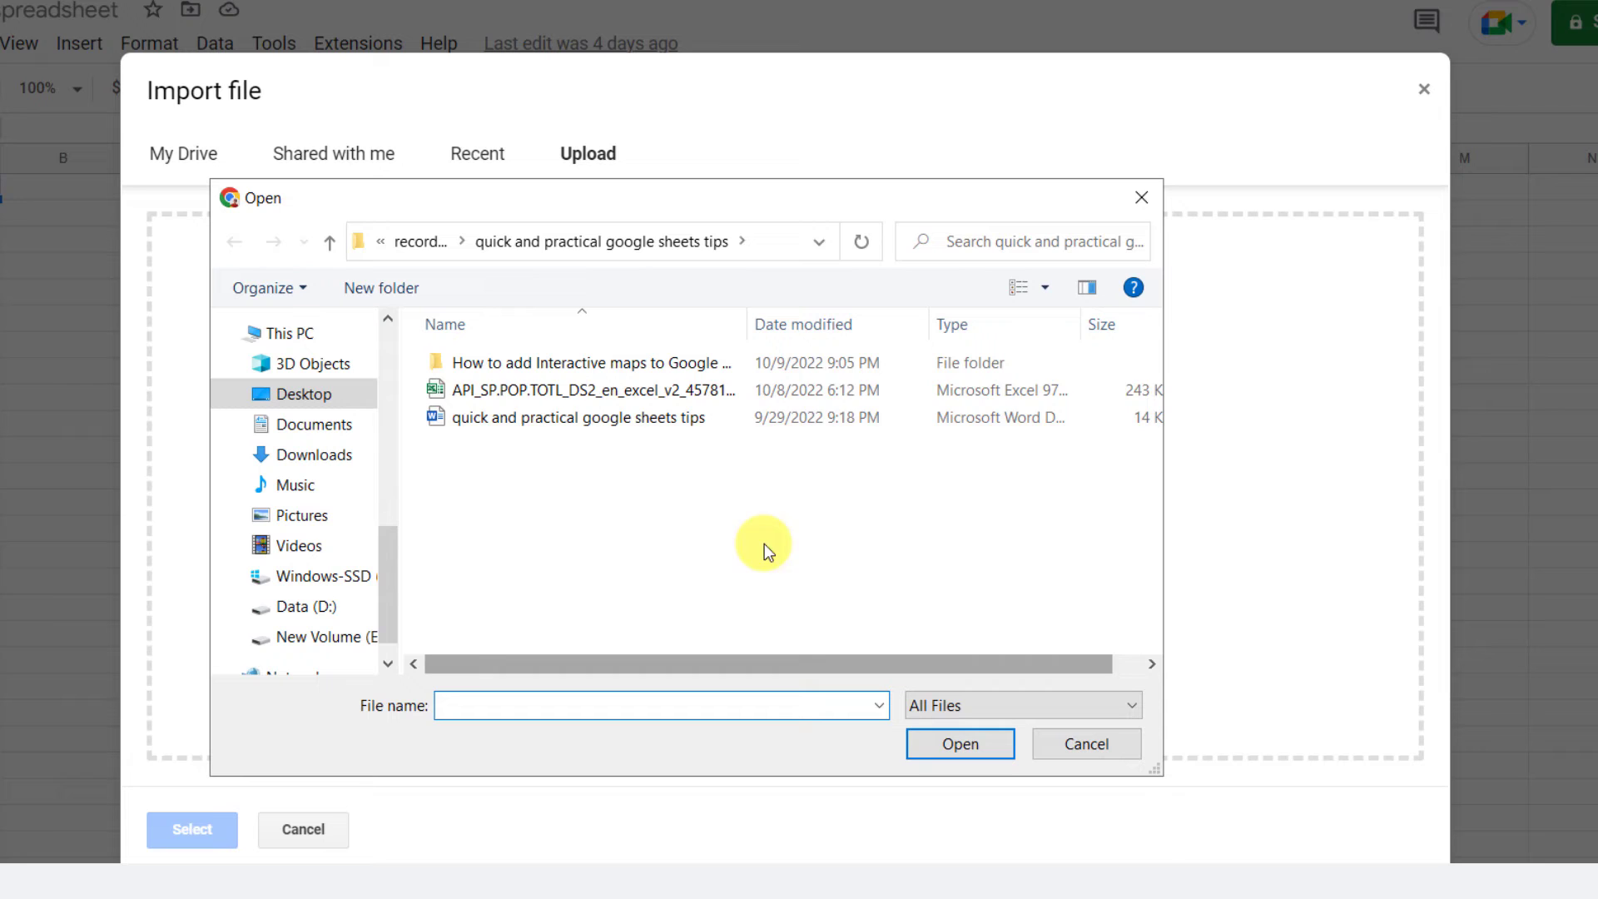
pyautogui.click(483, 388)
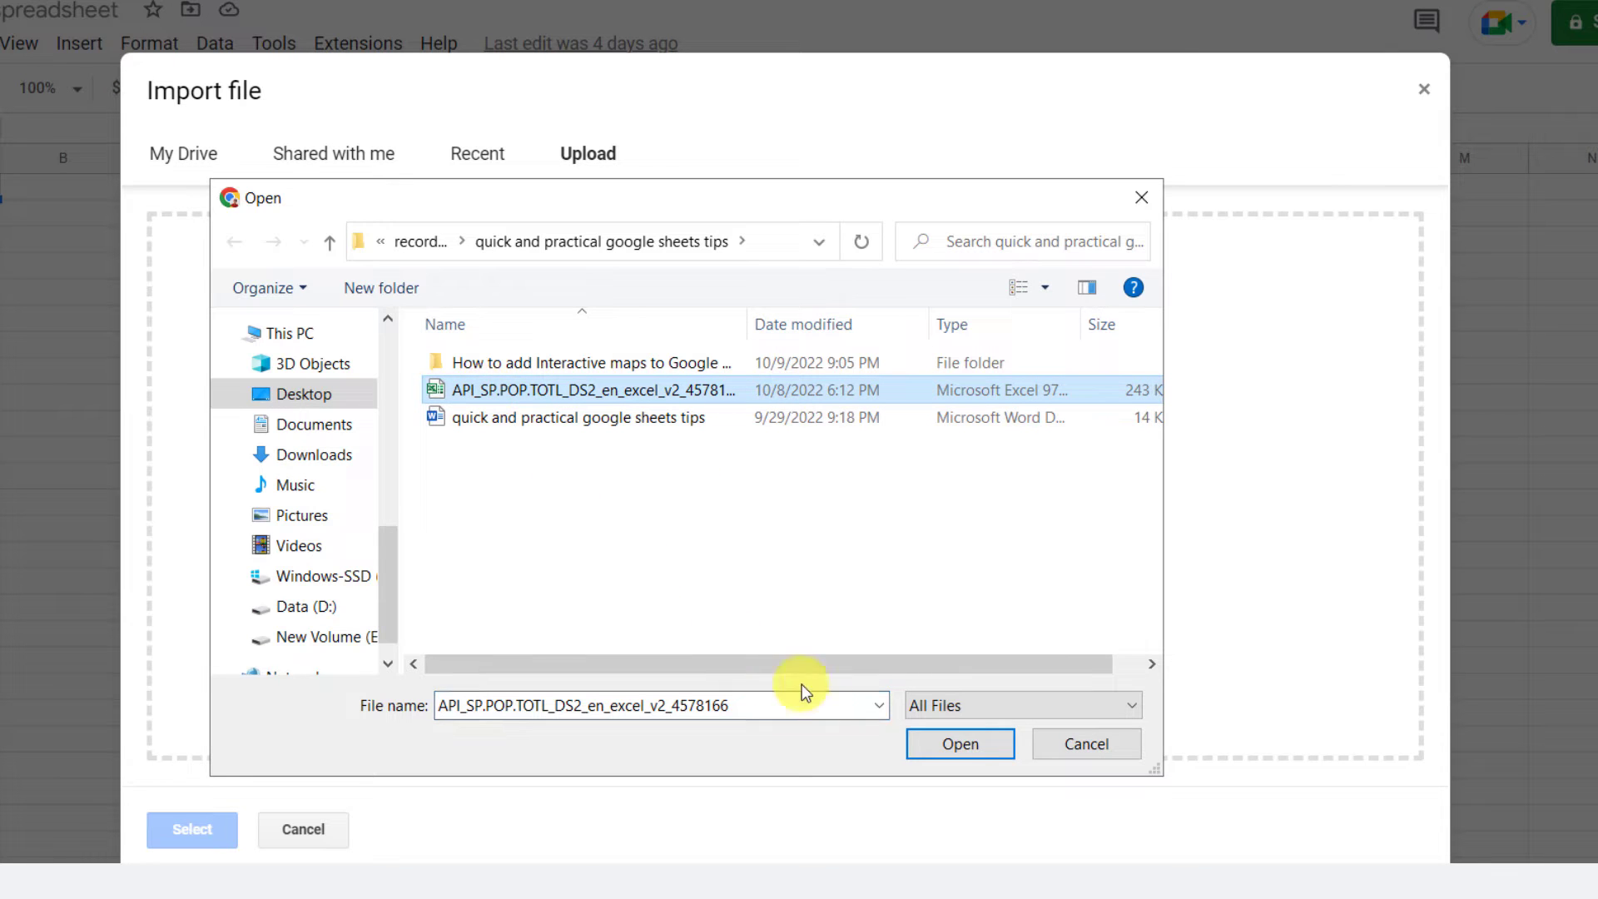
pyautogui.click(957, 743)
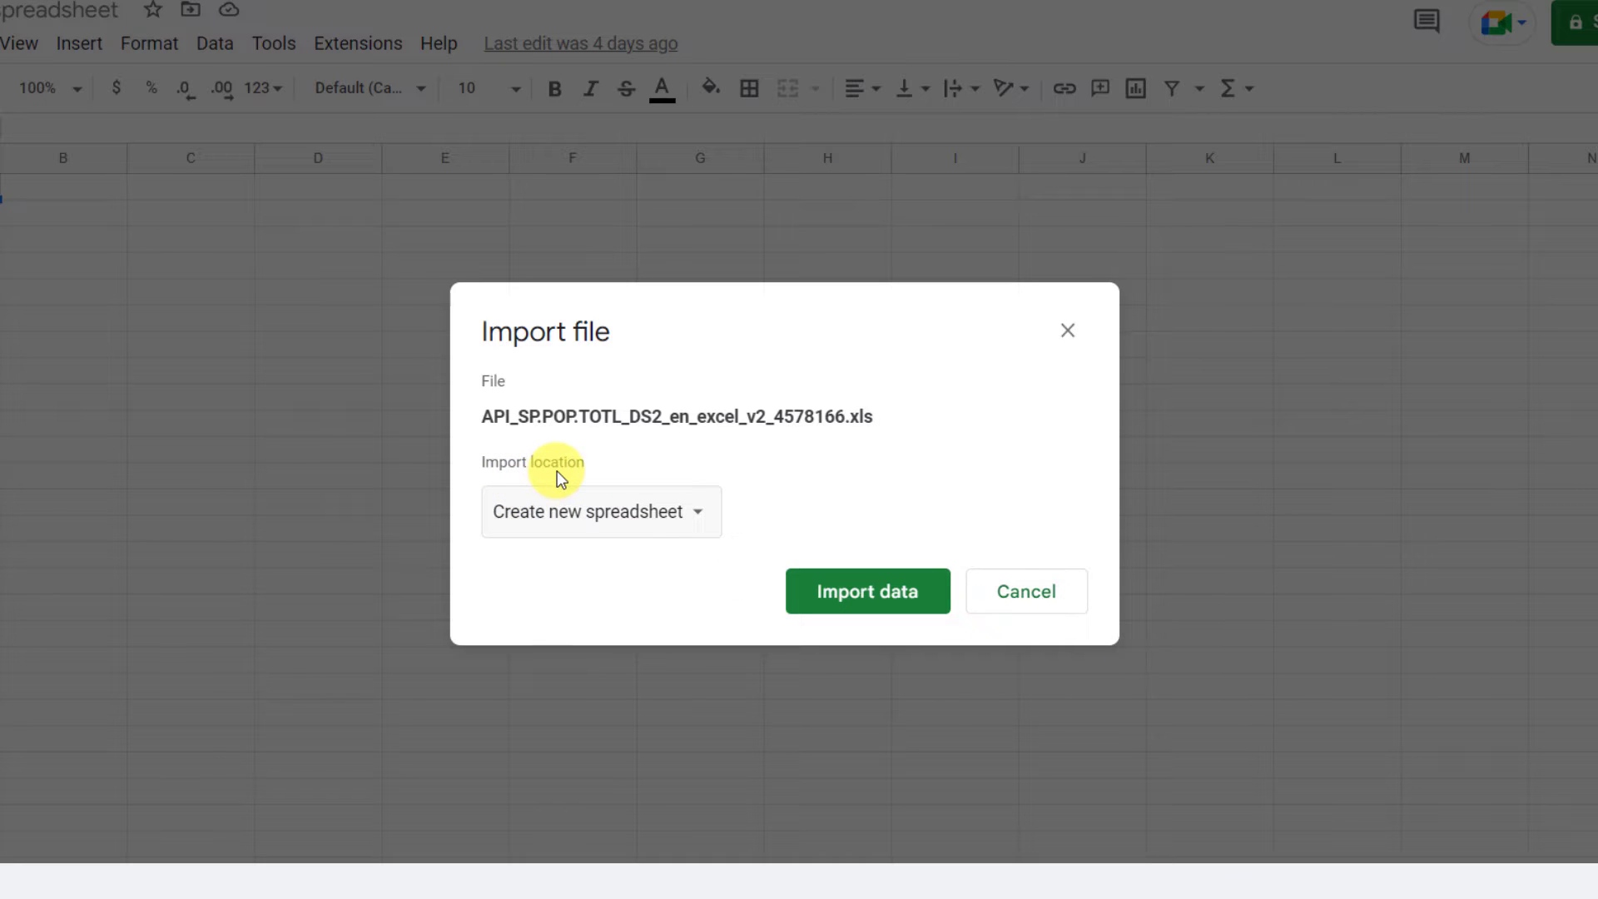
pyautogui.click(704, 521)
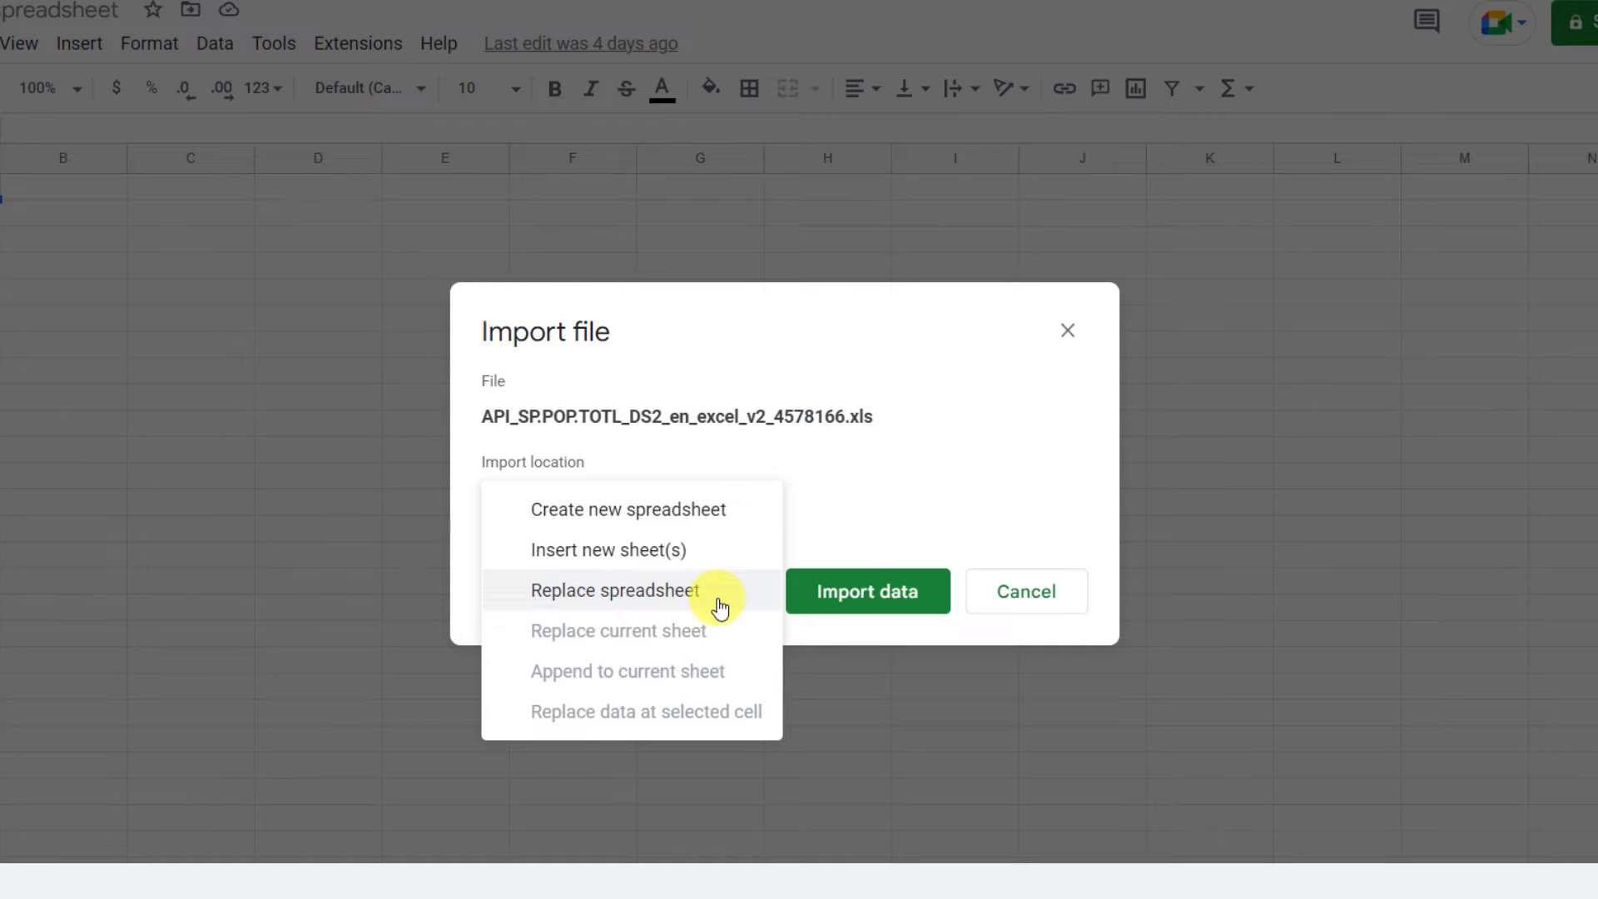
pyautogui.click(679, 516)
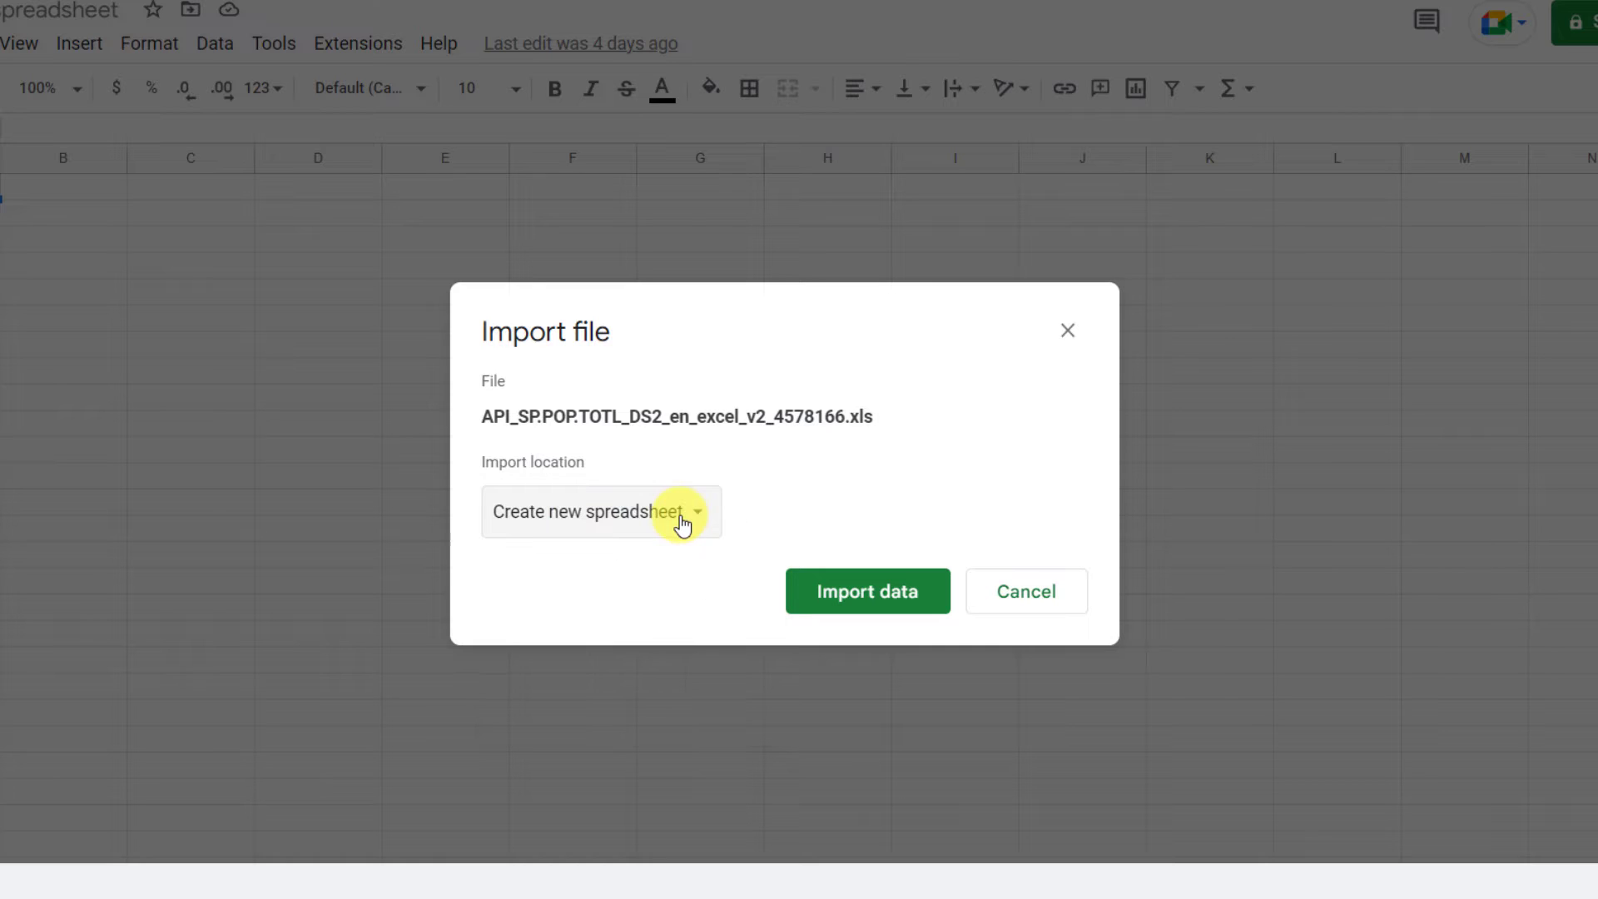
pyautogui.click(849, 599)
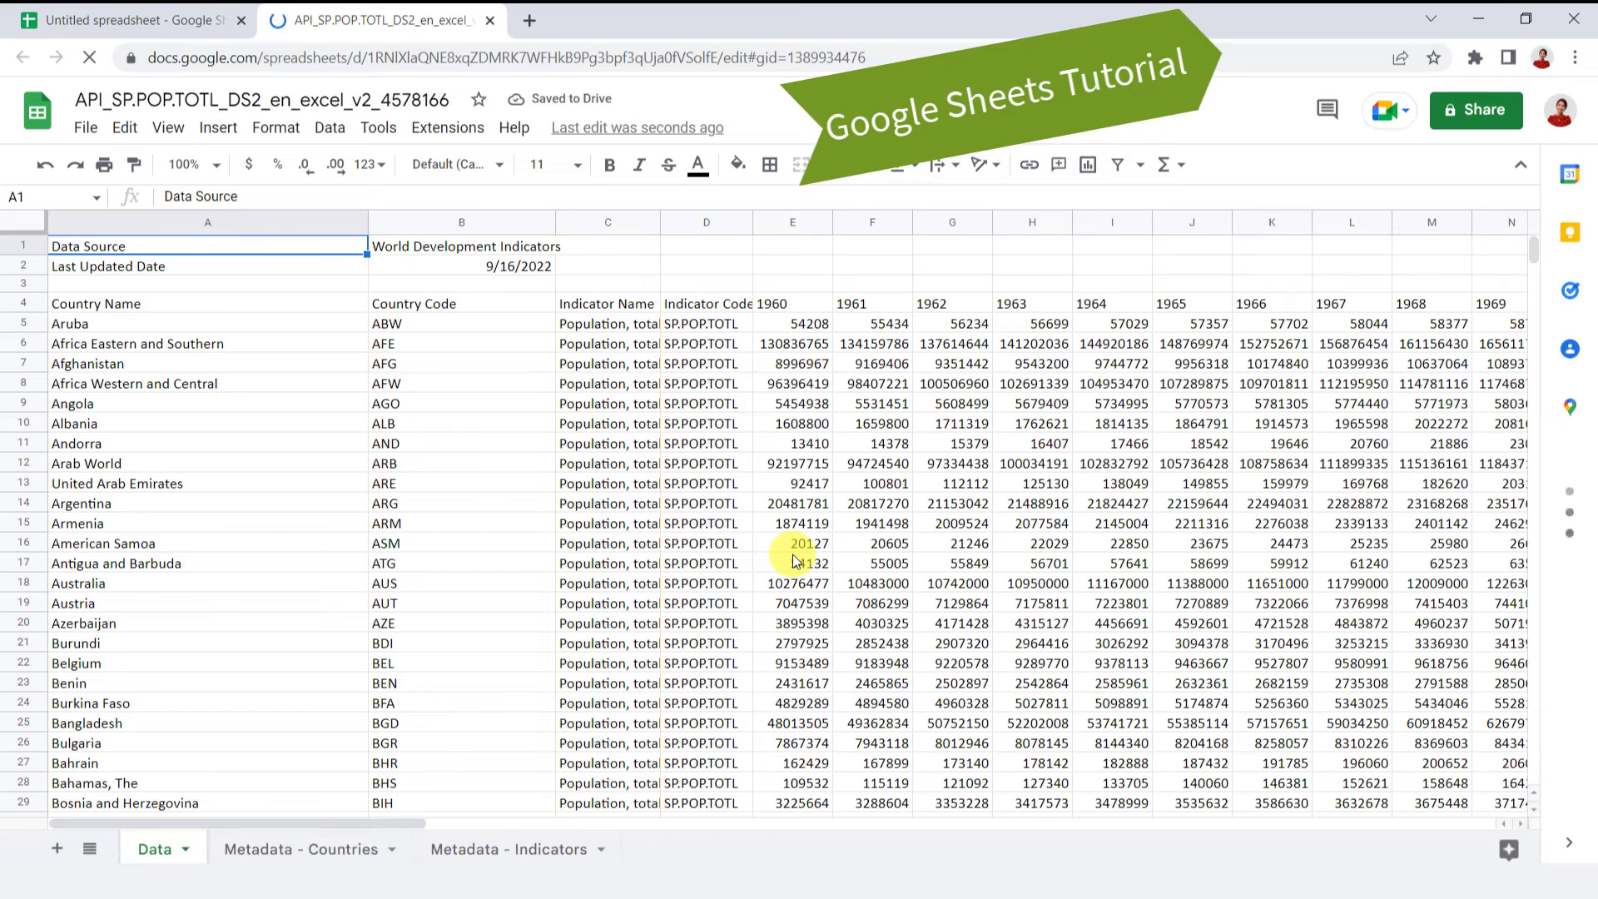
# Check the Metadata - Countries and Metadata - Indicators sheets, then return to the Data sheet
pyautogui.click(287, 849)
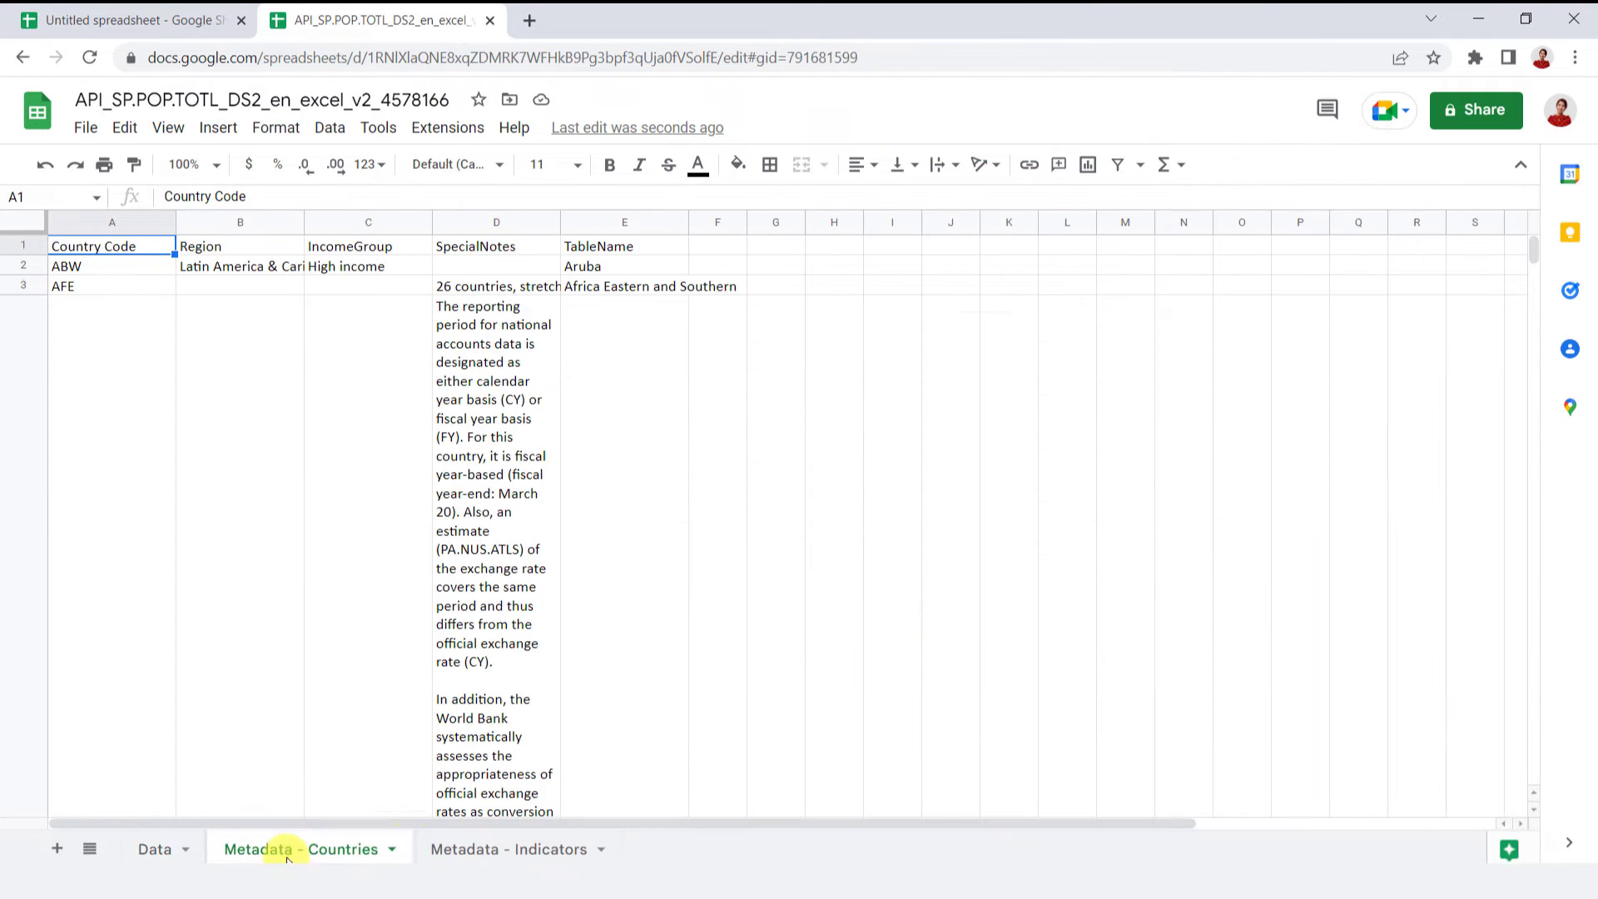
pyautogui.click(451, 849)
pyautogui.click(157, 849)
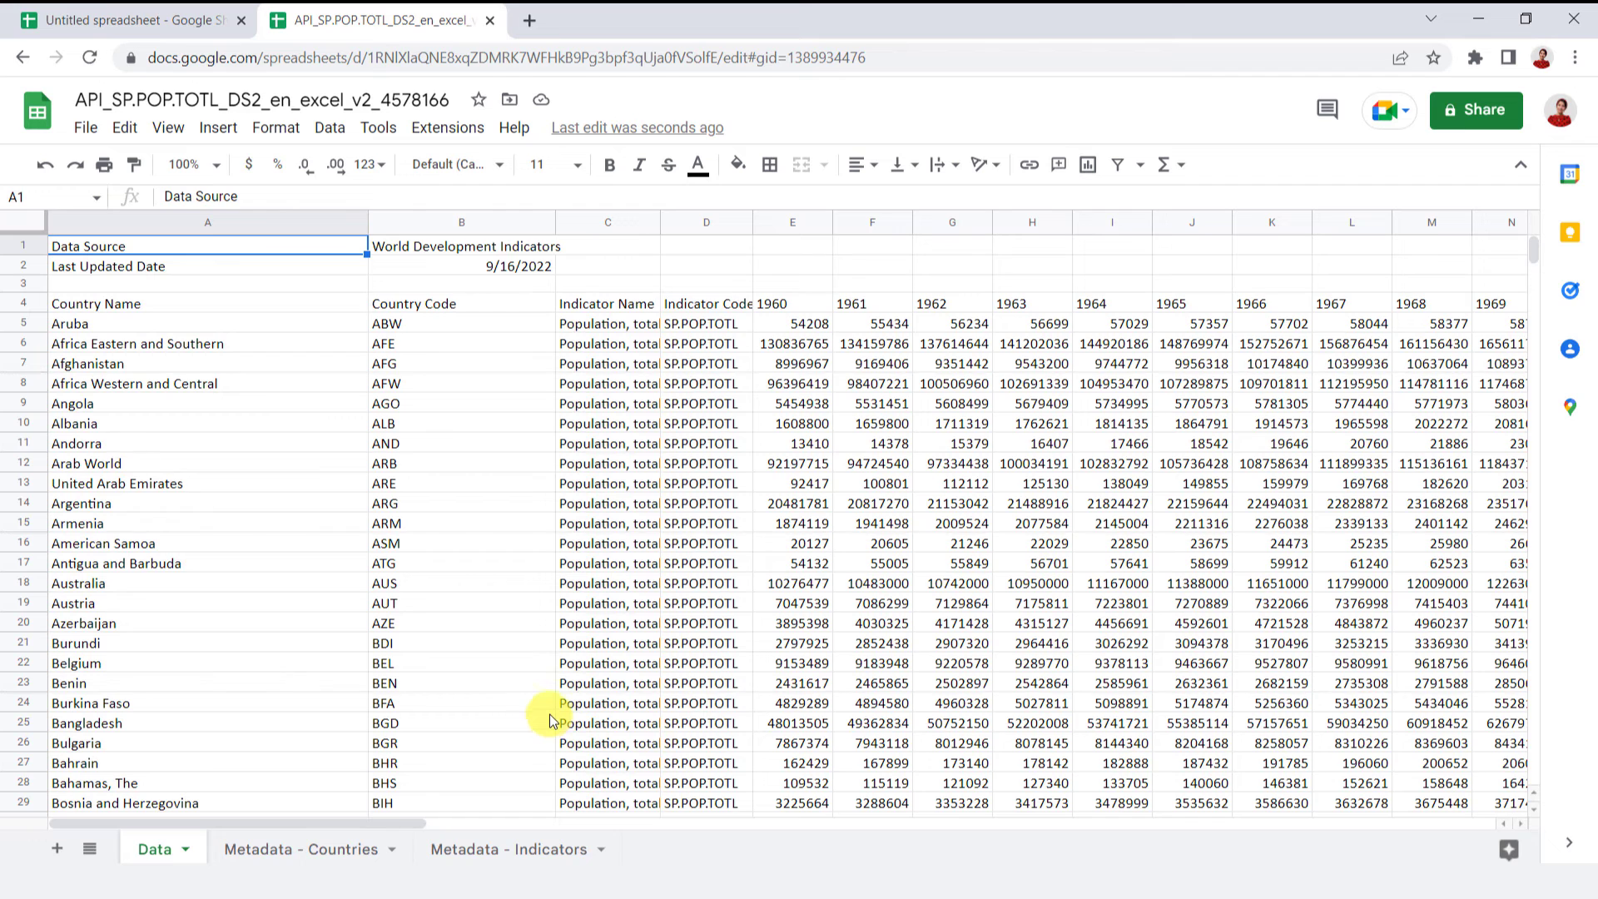
# In a new Chrome tab, search 'google drive' and open the Google Drive result
pyautogui.click(527, 20)
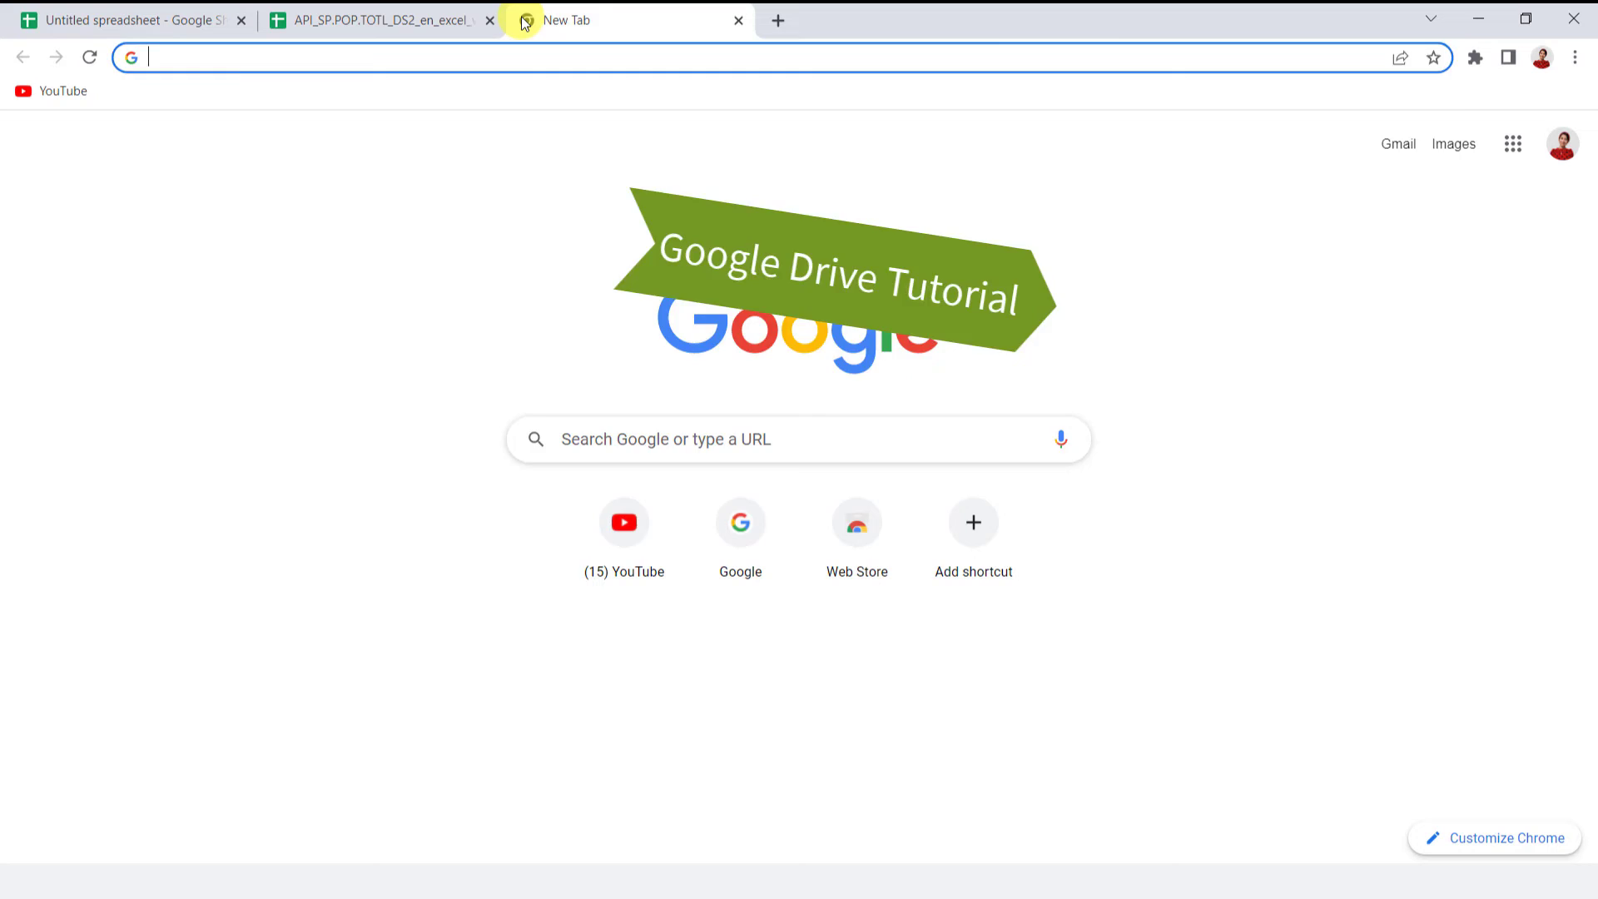
pyautogui.write('google drive')
pyautogui.press('Return')
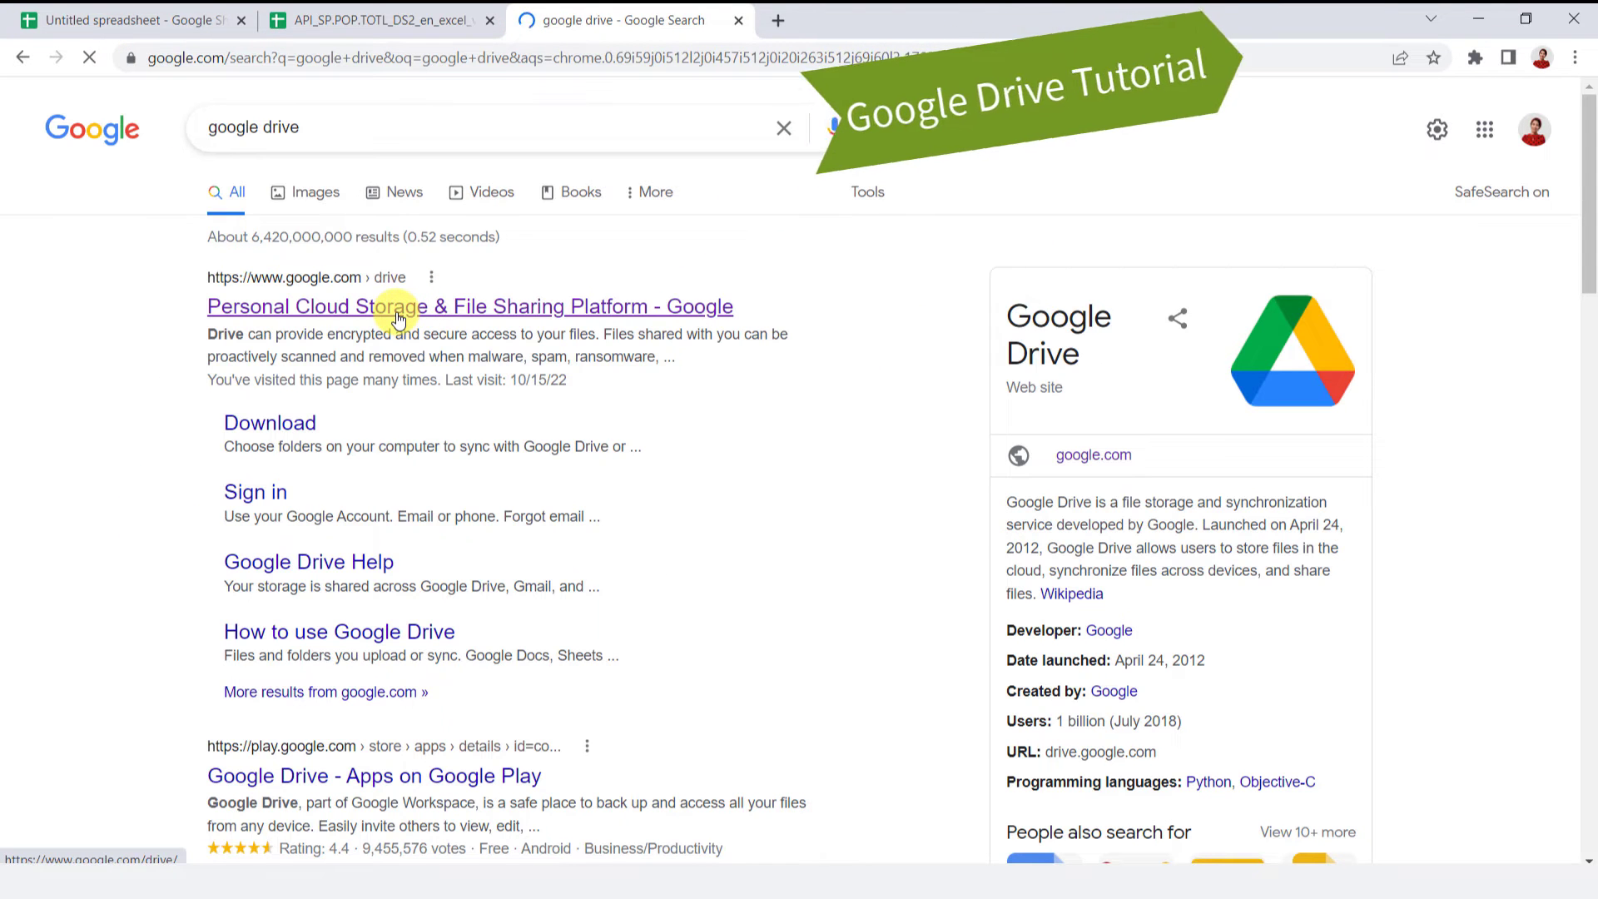
pyautogui.click(453, 312)
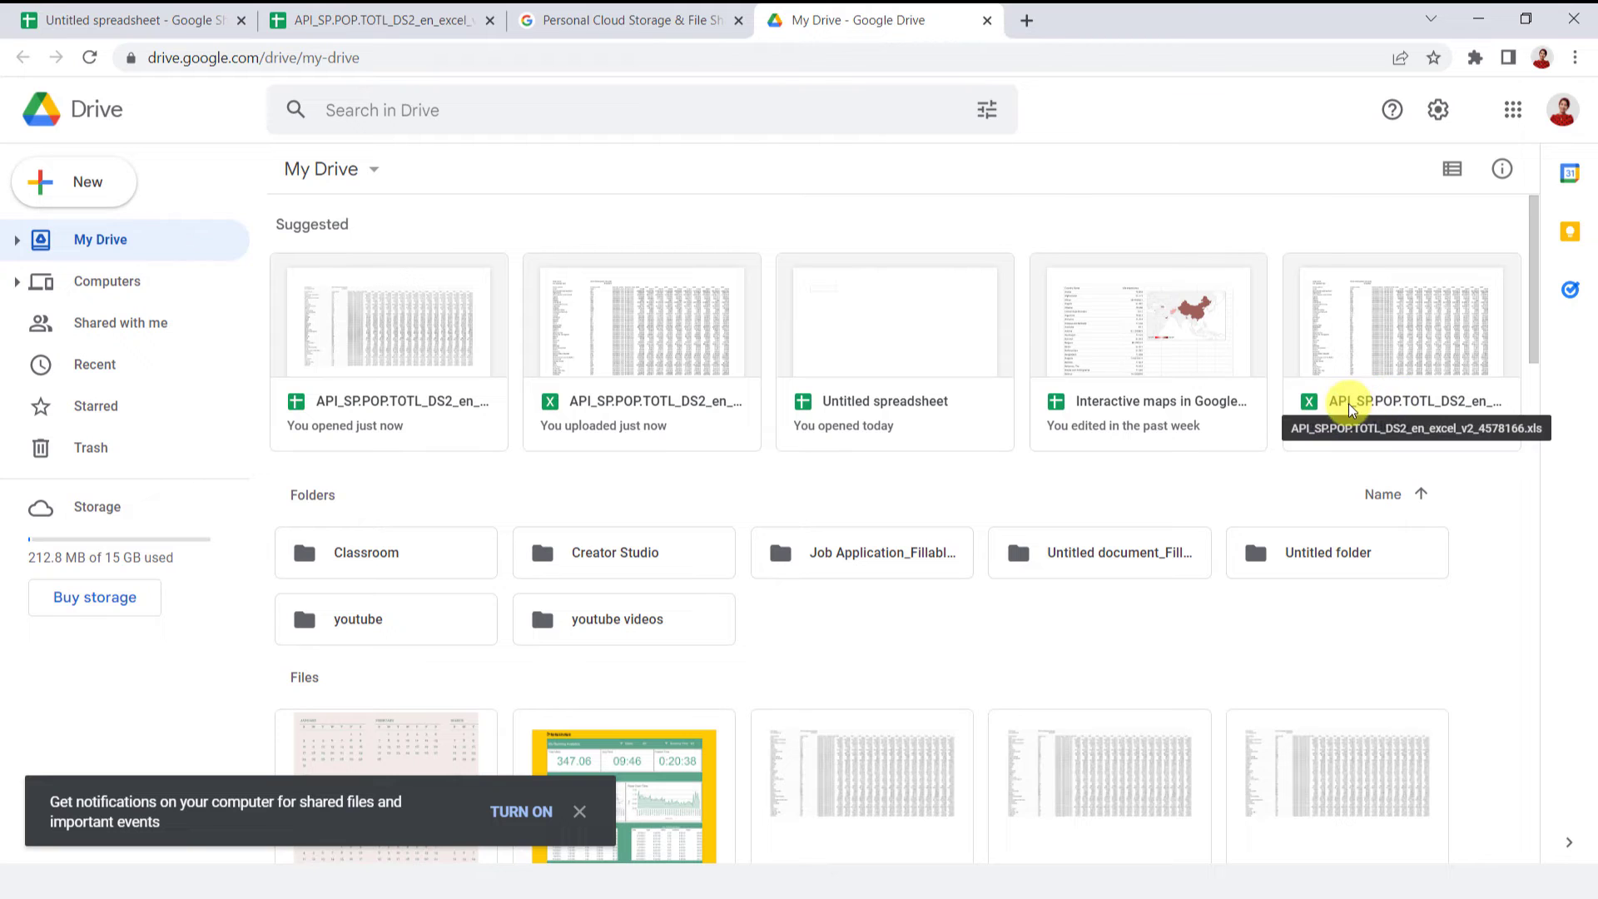
# Open the uploaded .xls file card with Google Sheets via Open with
pyautogui.rightClick(1416, 401)
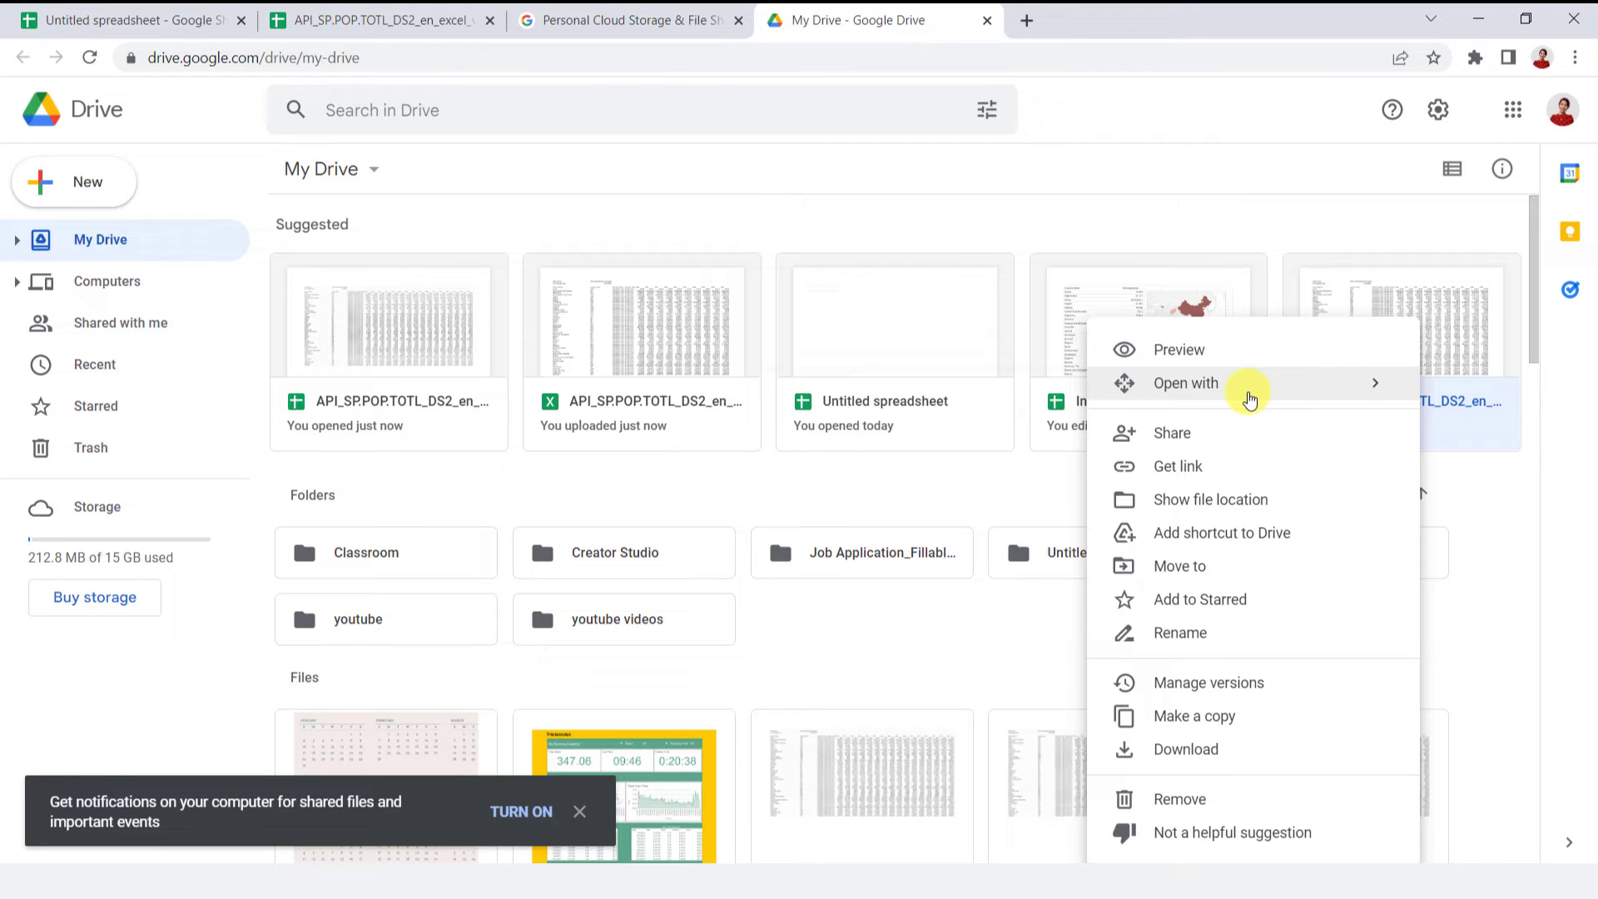
pyautogui.moveTo(1206, 396)
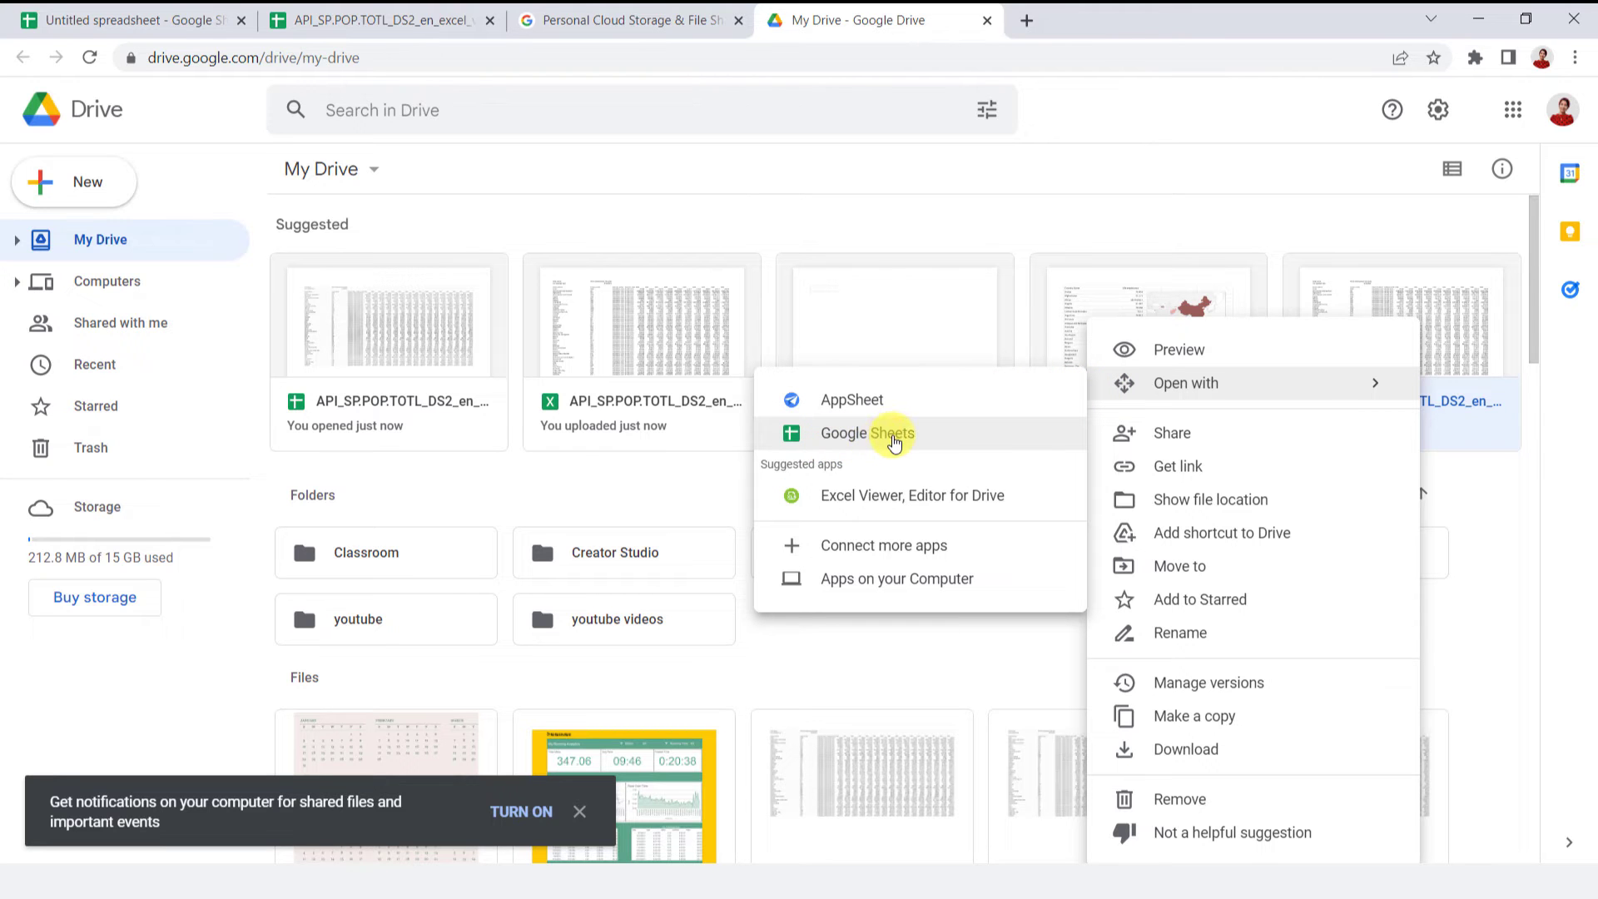
pyautogui.click(894, 442)
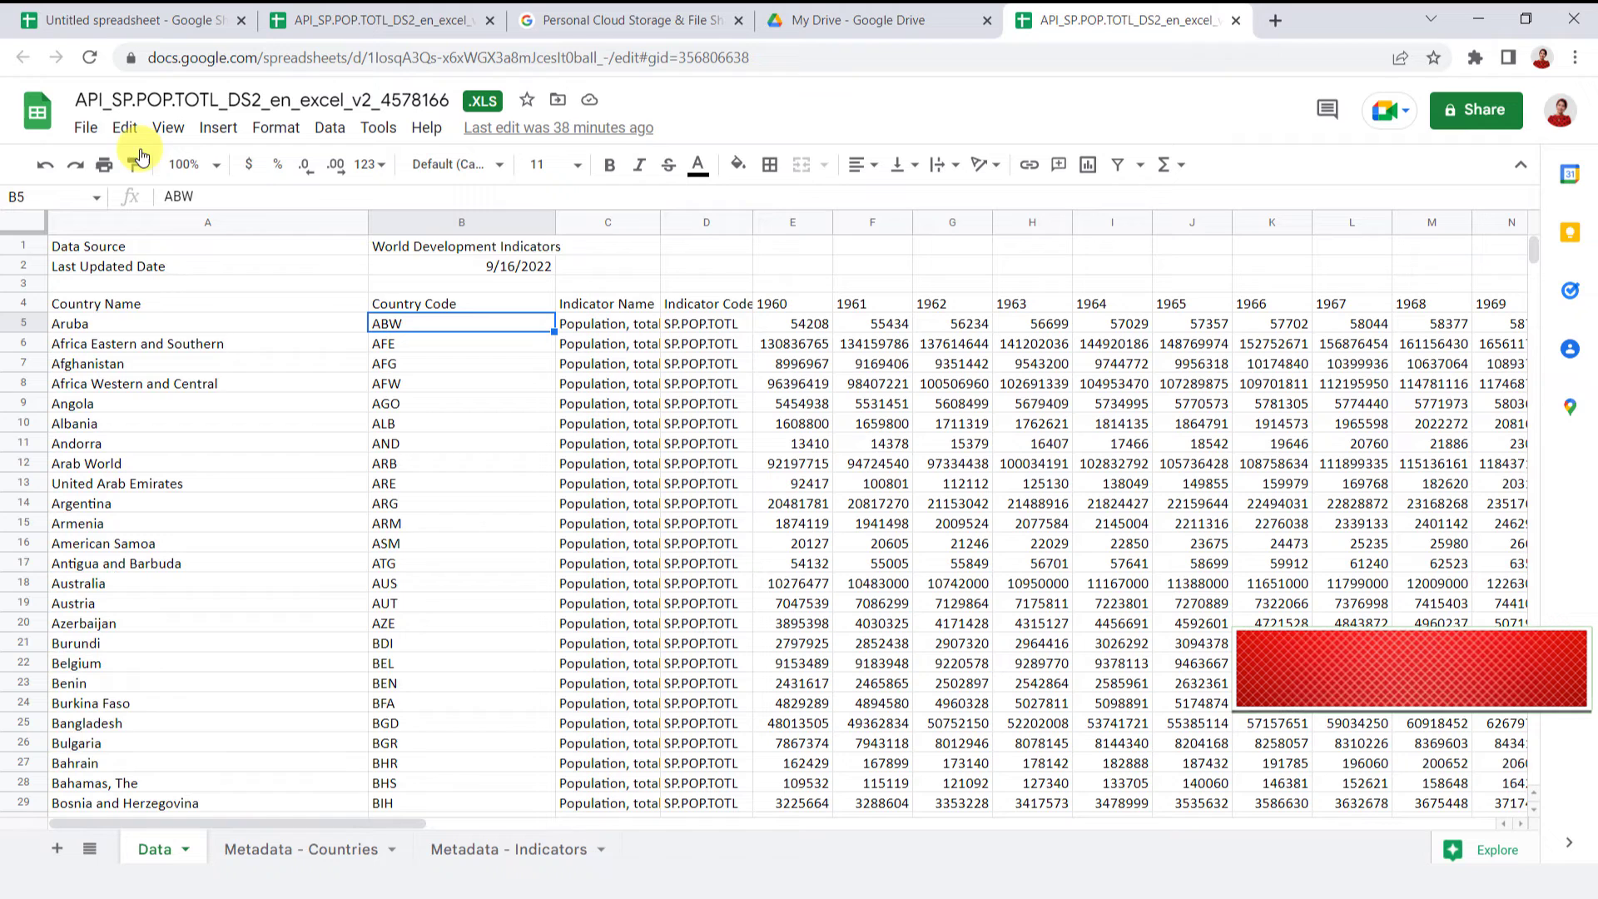
# Save the .XLS workbook as Google Sheets from the File menu, then return to the My Drive tab
pyautogui.click(87, 130)
pyautogui.moveTo(125, 127)
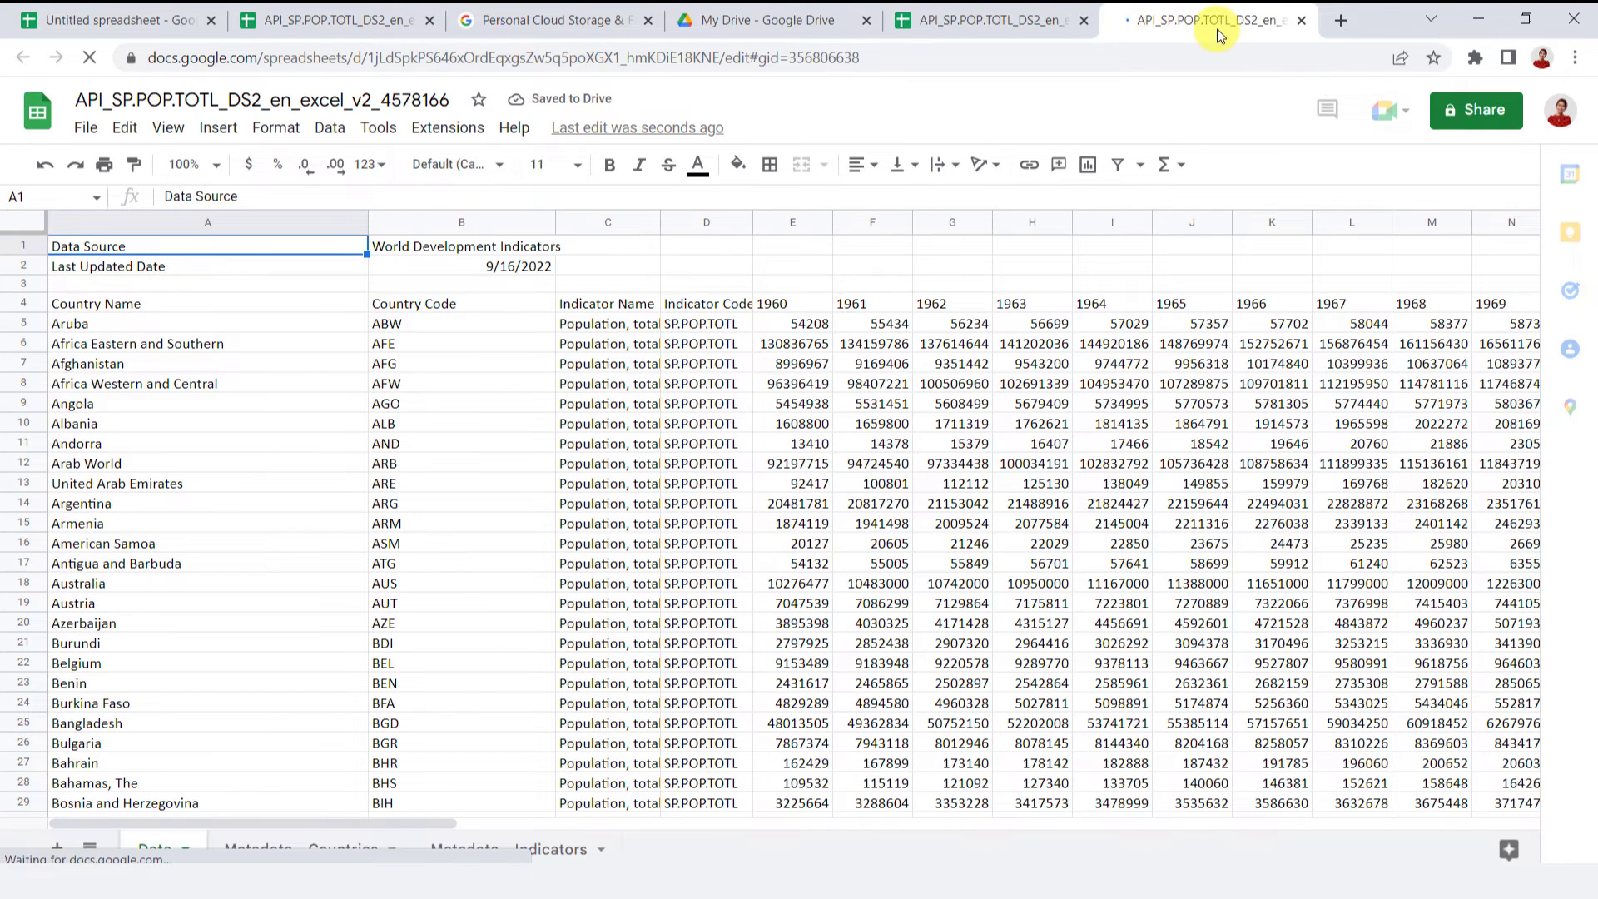
pyautogui.click(759, 12)
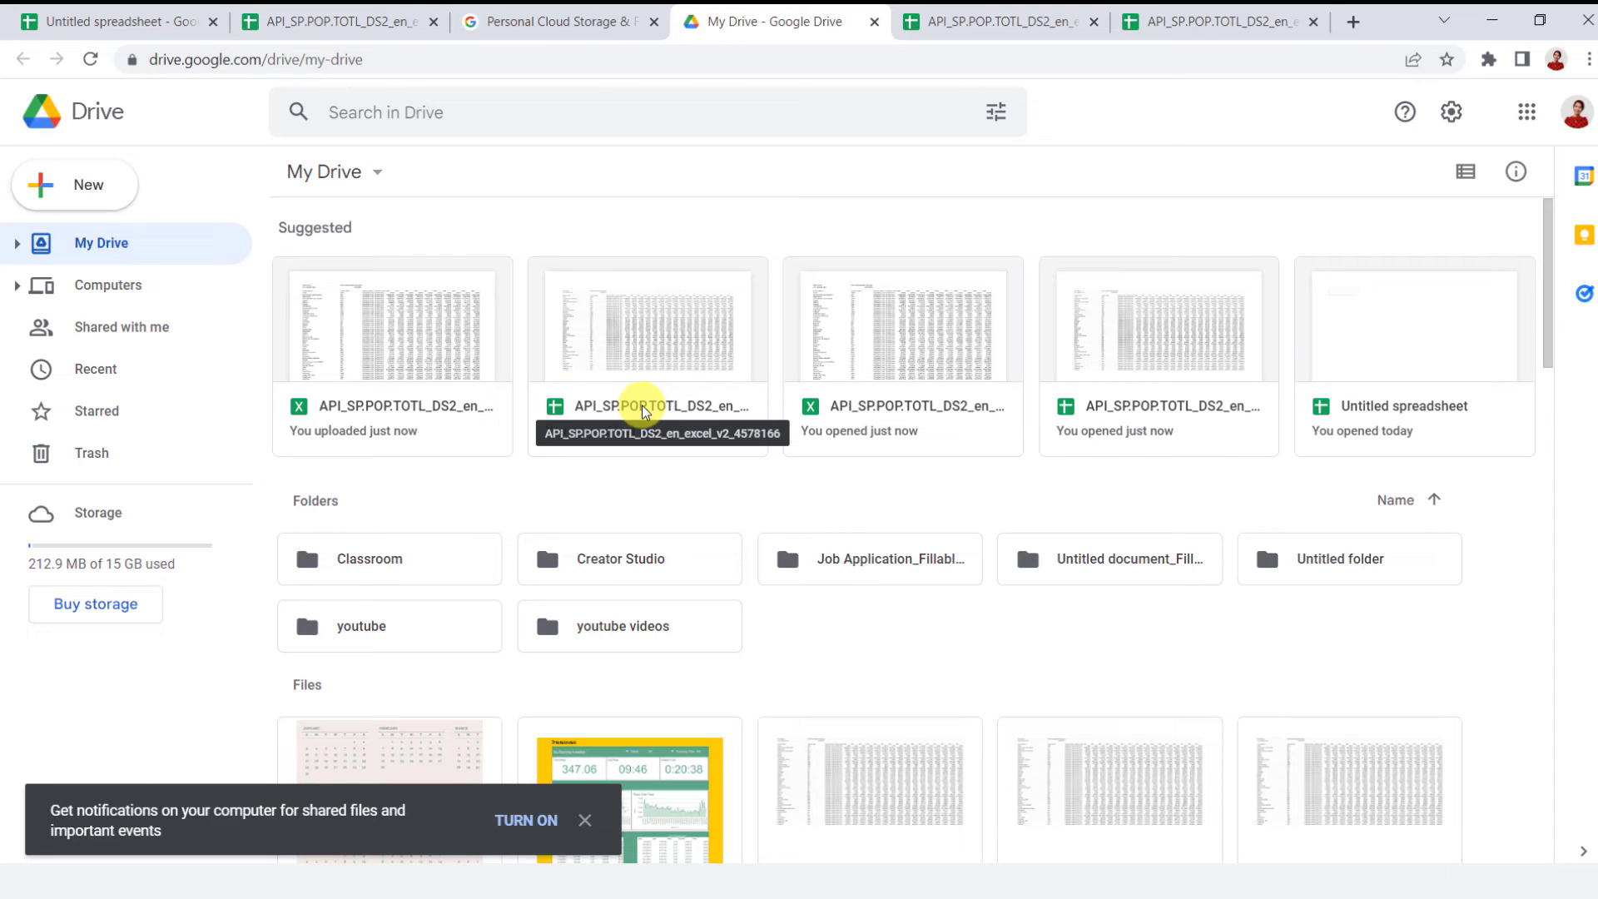
# Dismiss the notifications prompt and upload the API_SP.POP.TOTL workbook via New > File upload
pyautogui.click(583, 822)
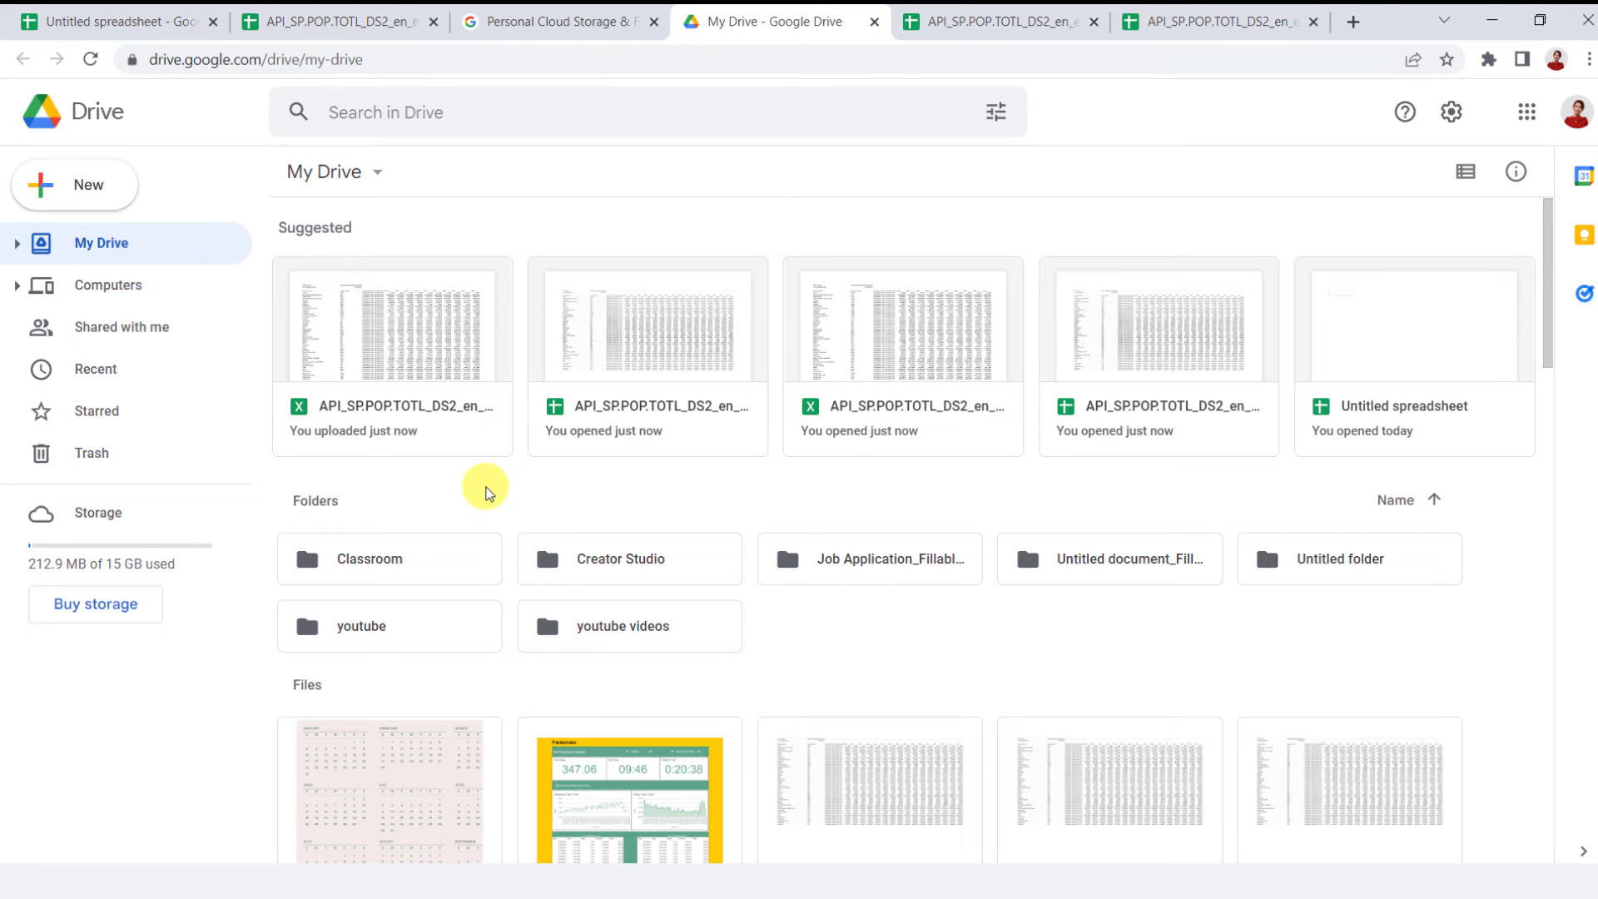
pyautogui.rightClick(448, 503)
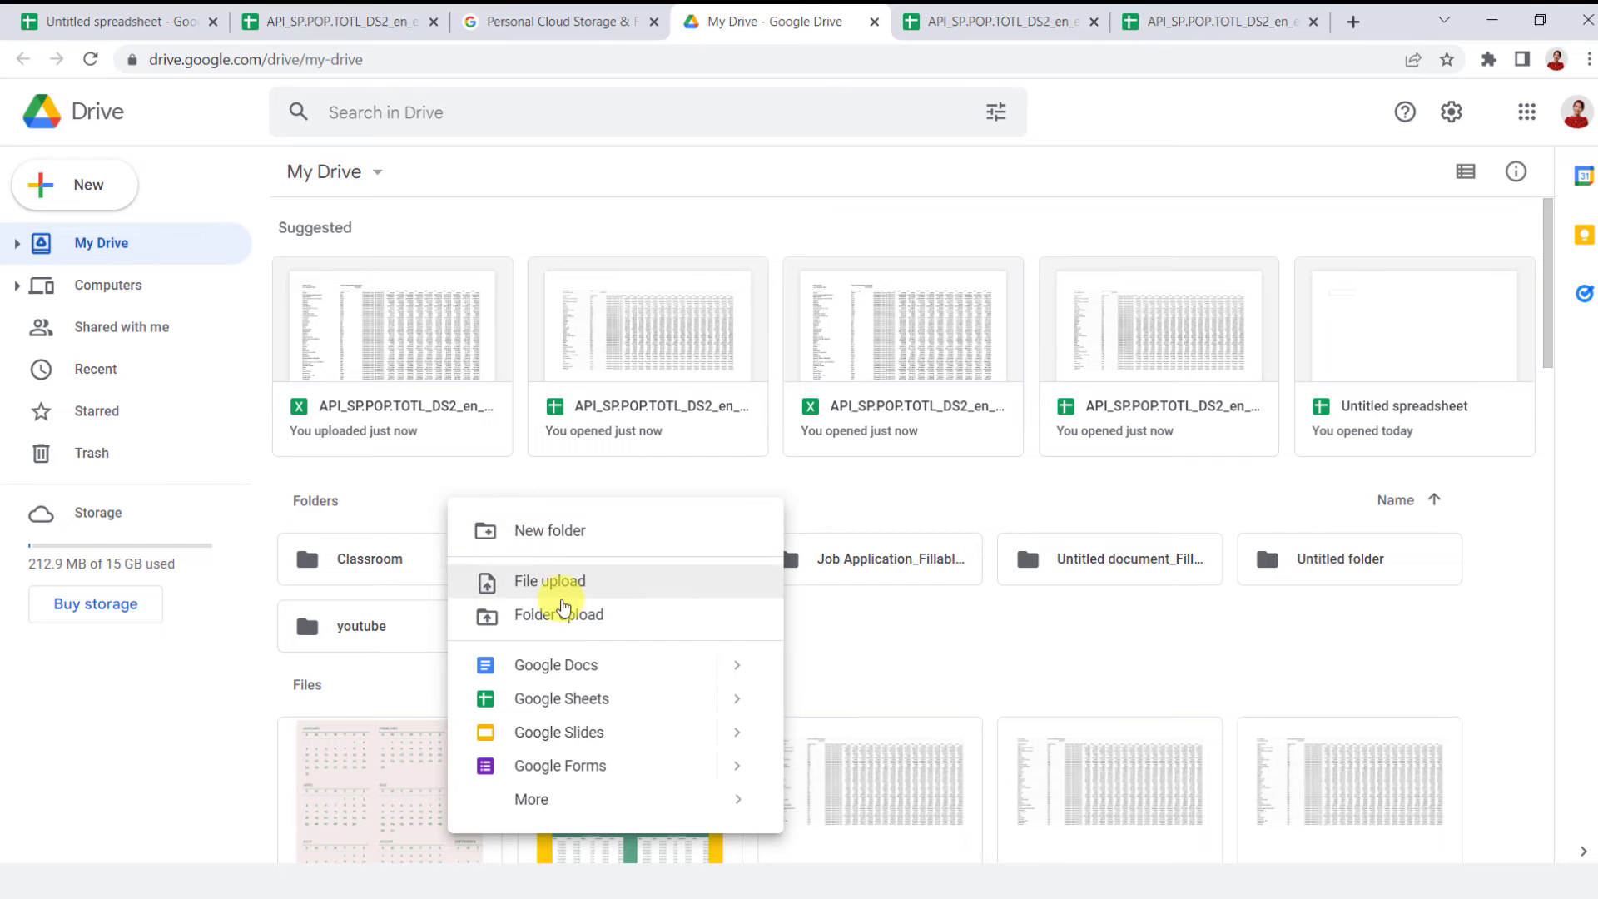
pyautogui.click(403, 489)
pyautogui.click(102, 202)
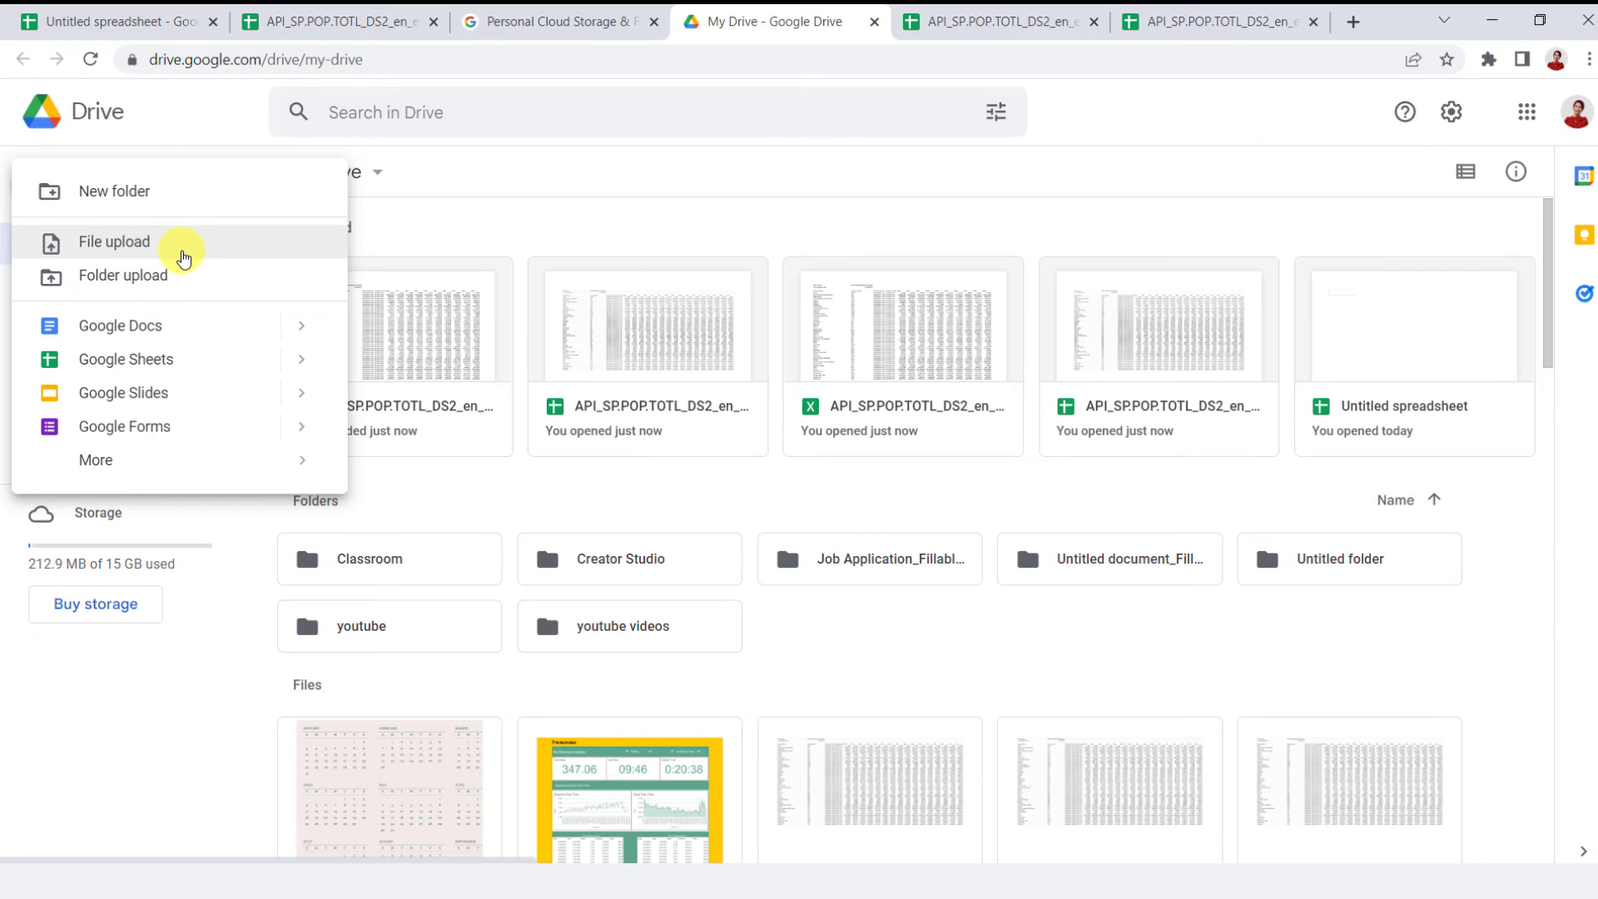
pyautogui.click(184, 258)
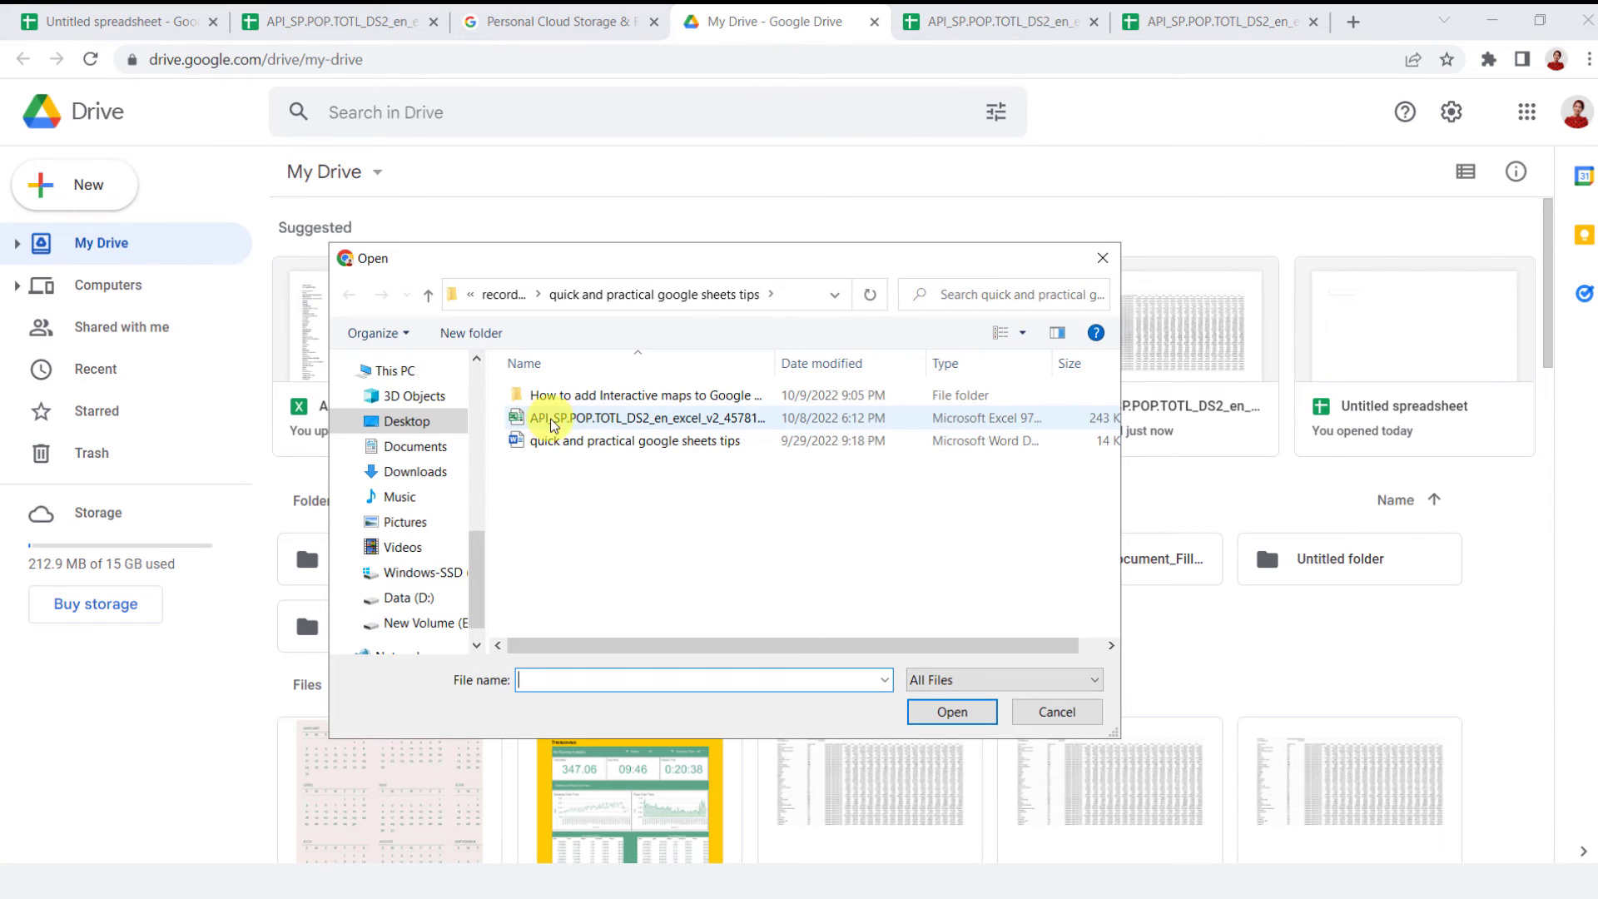
pyautogui.click(957, 713)
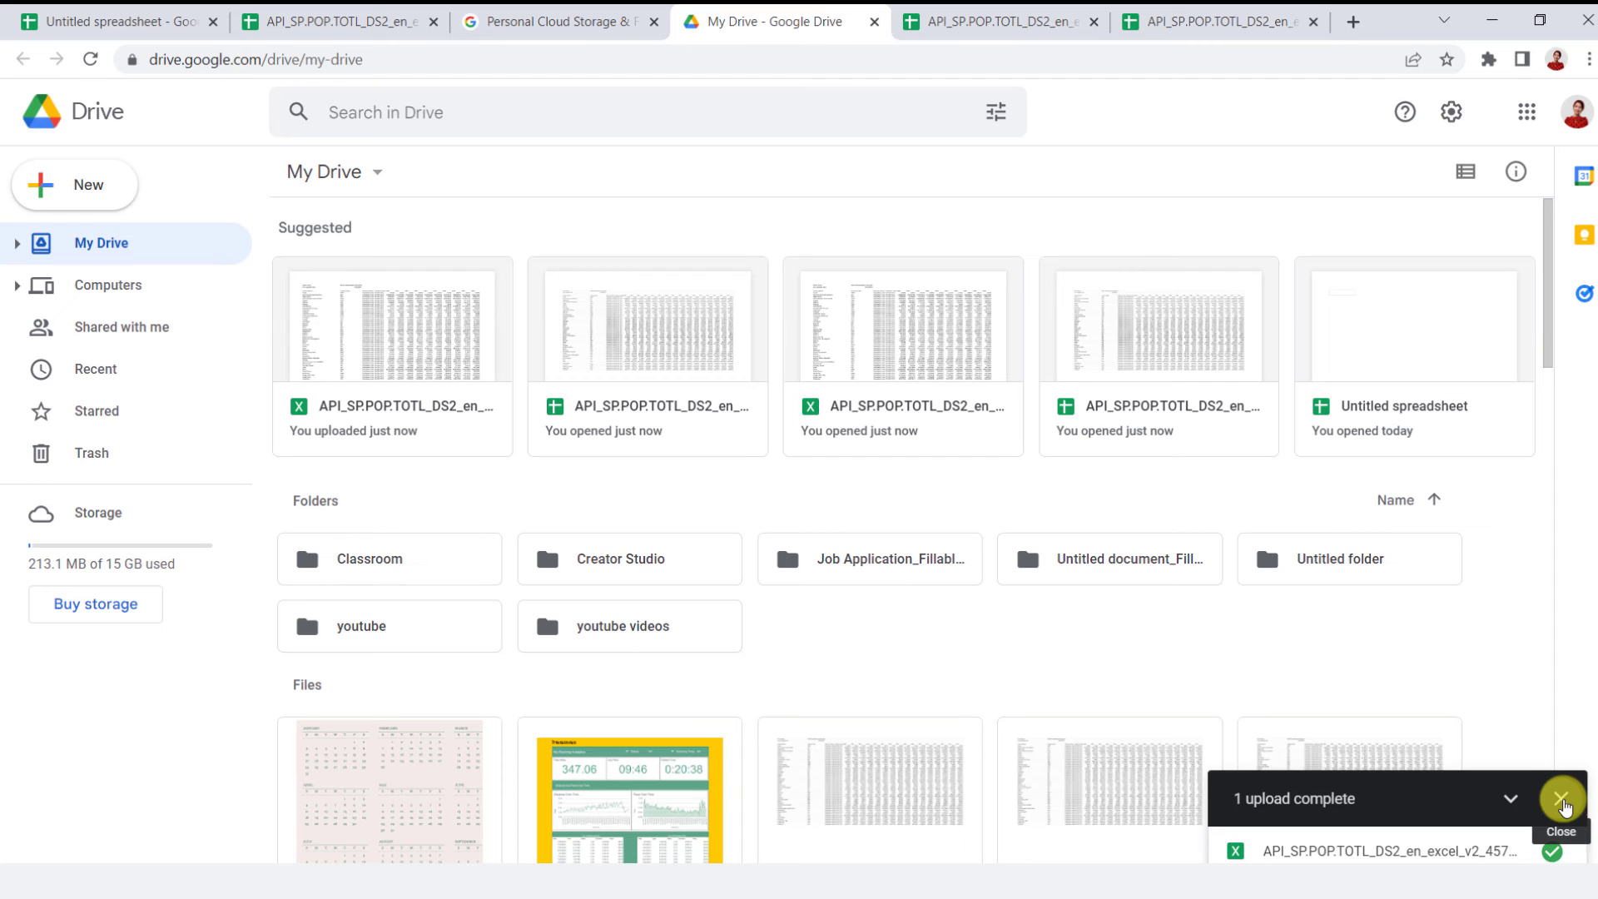
pyautogui.click(1562, 800)
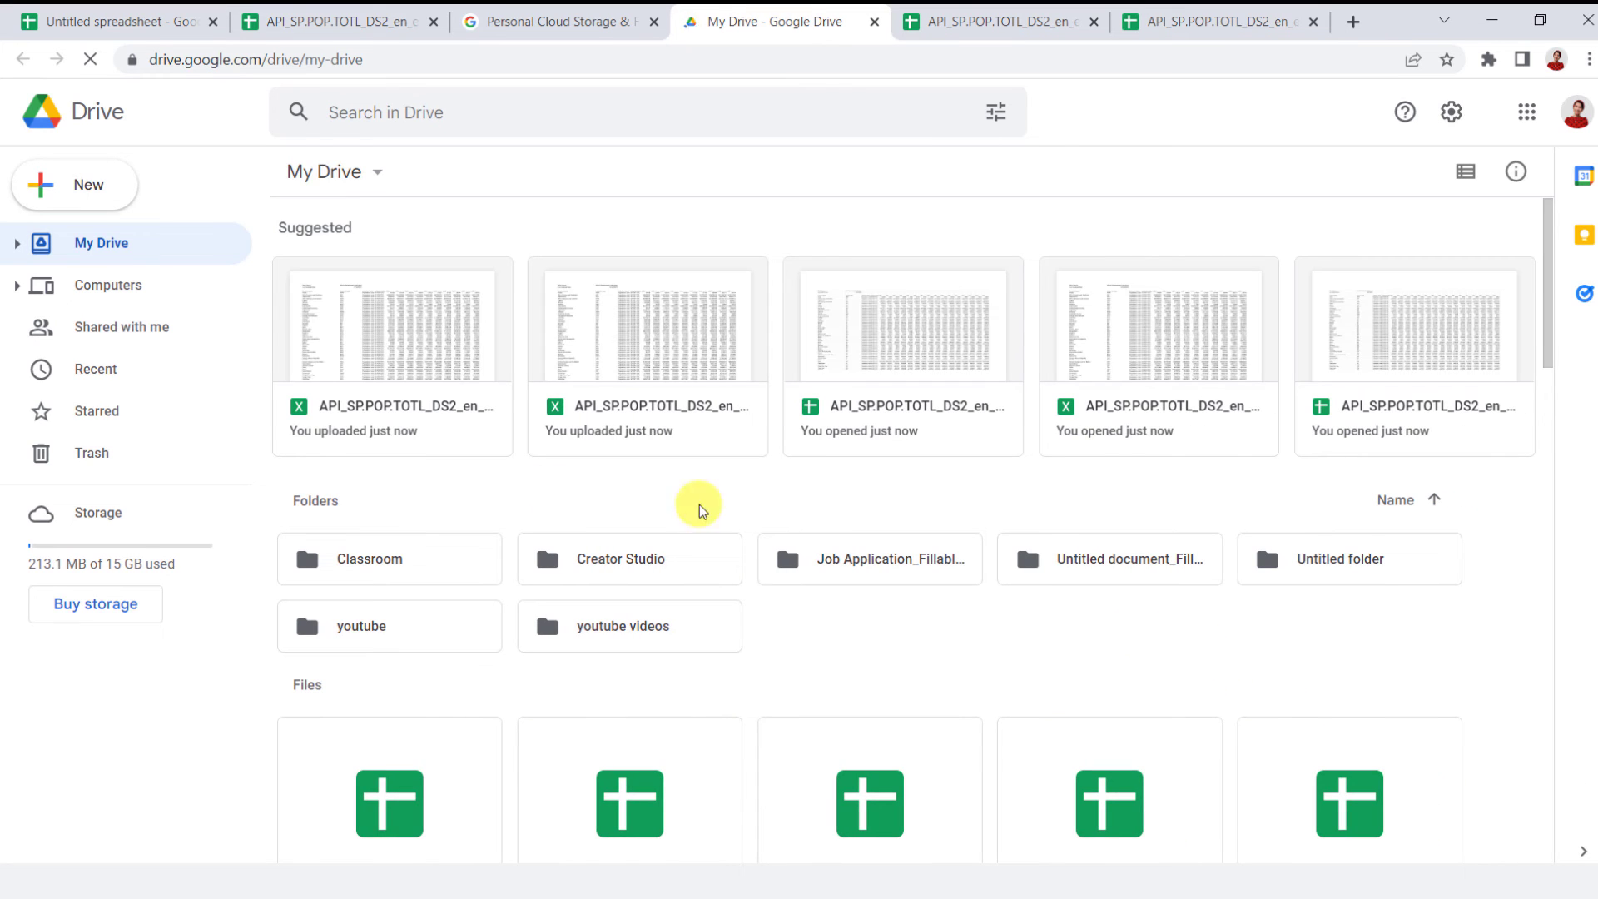
# Open the new '(3)' .xls copy with Google Sheets and open its File menu to Save as Google Sheets
pyautogui.rightClick(404, 406)
pyautogui.moveTo(510, 390)
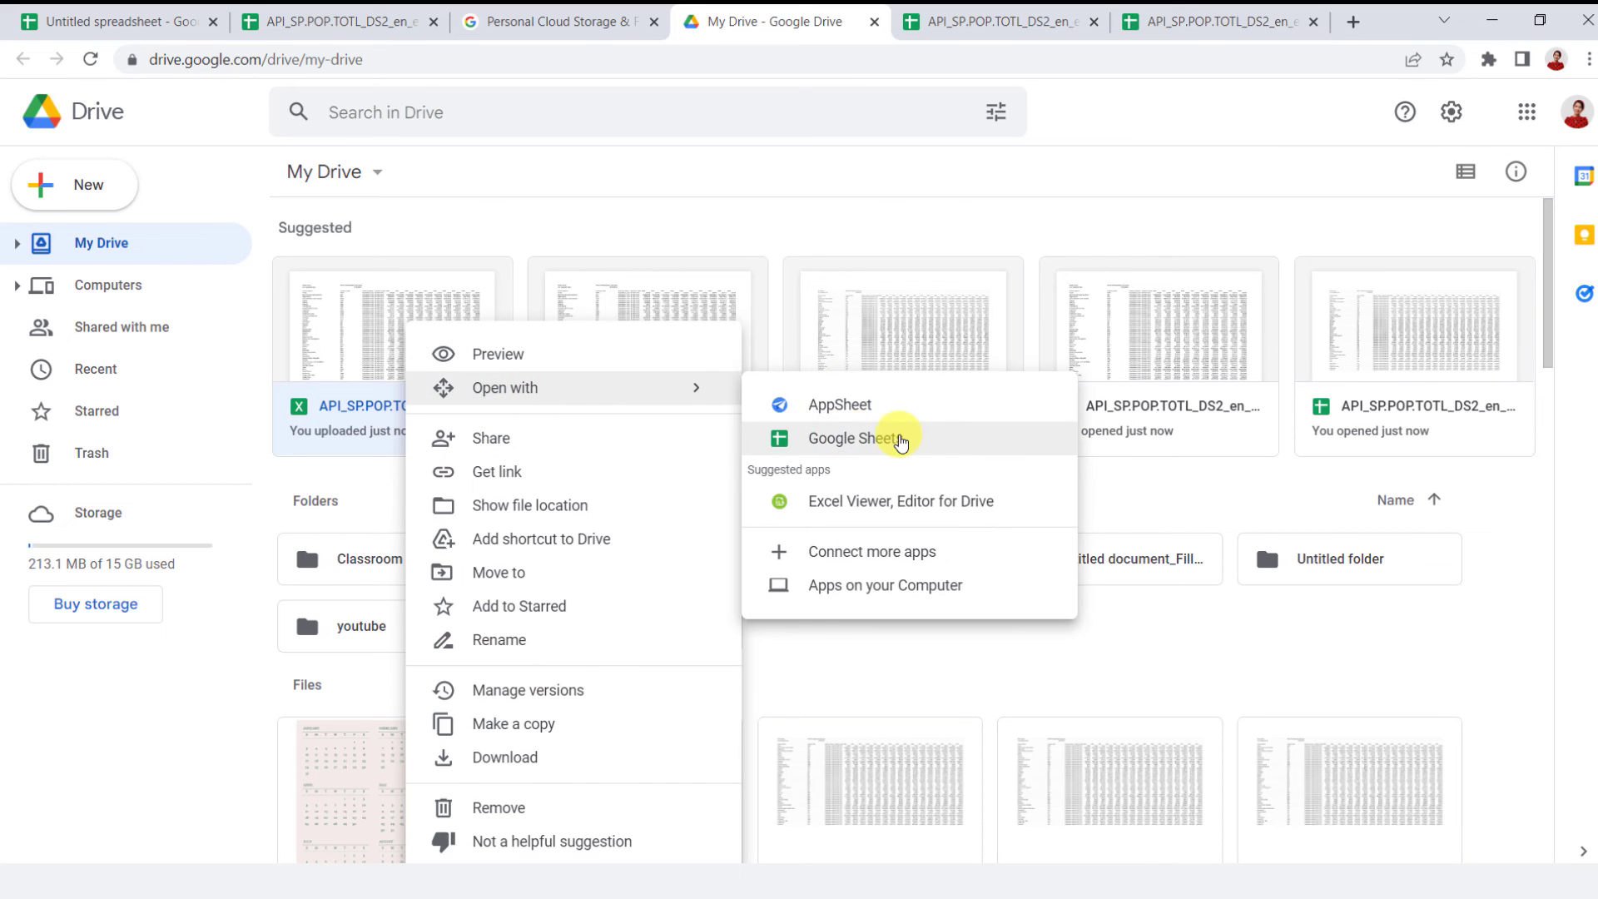
pyautogui.click(895, 438)
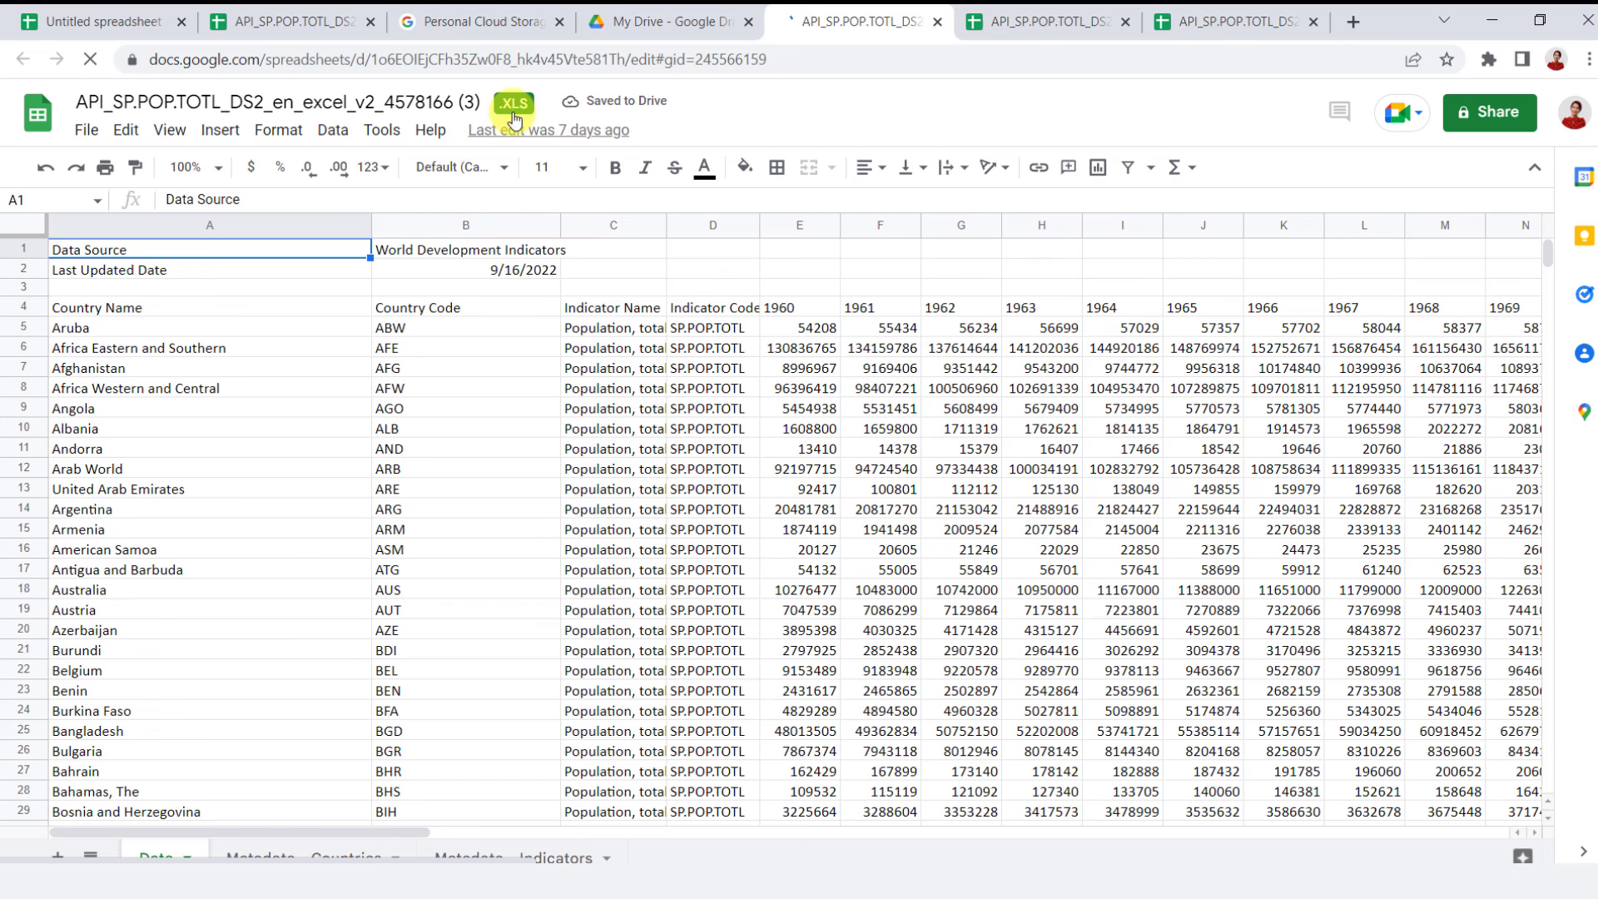
pyautogui.click(83, 134)
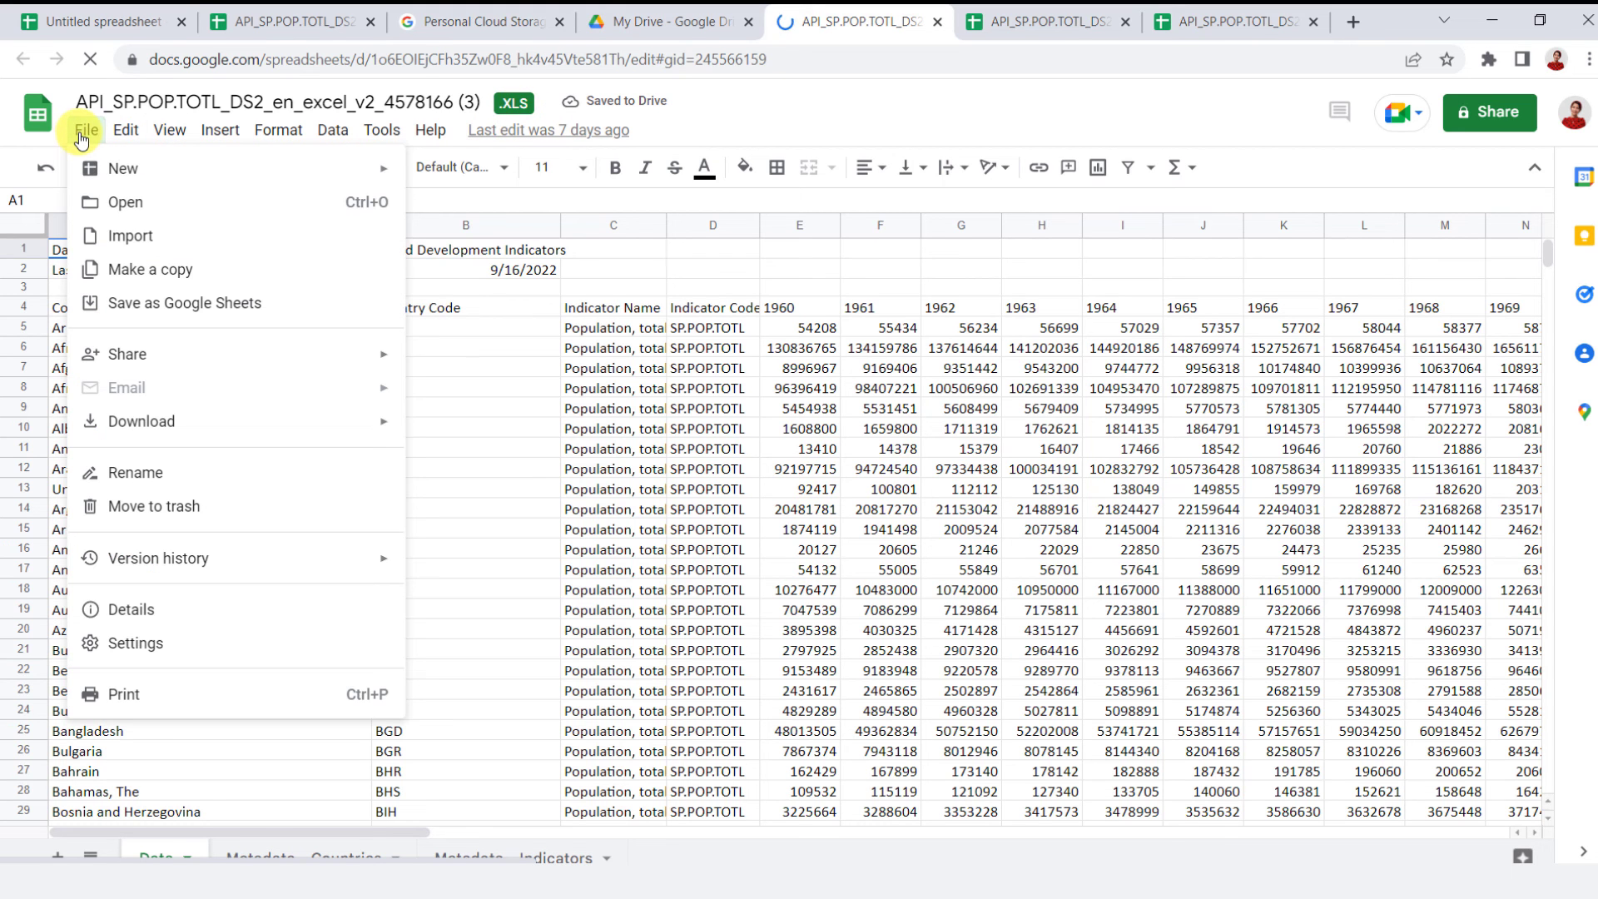